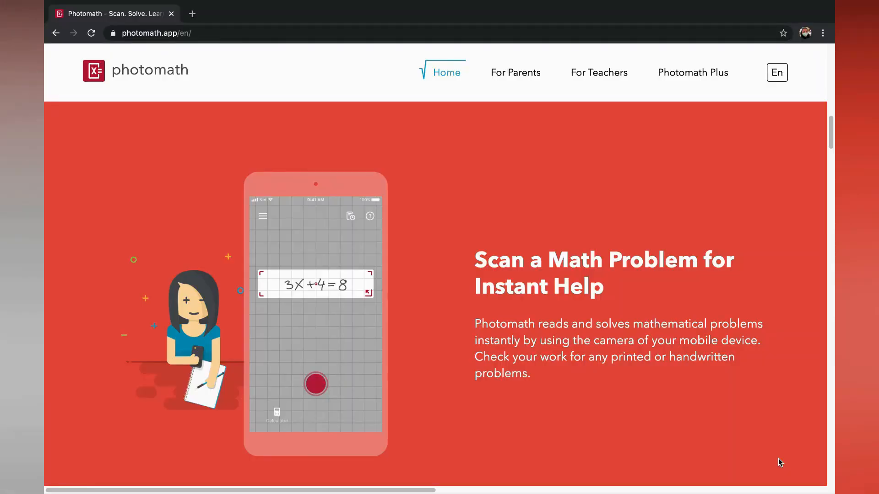
scroll(778, 459, down, 2)
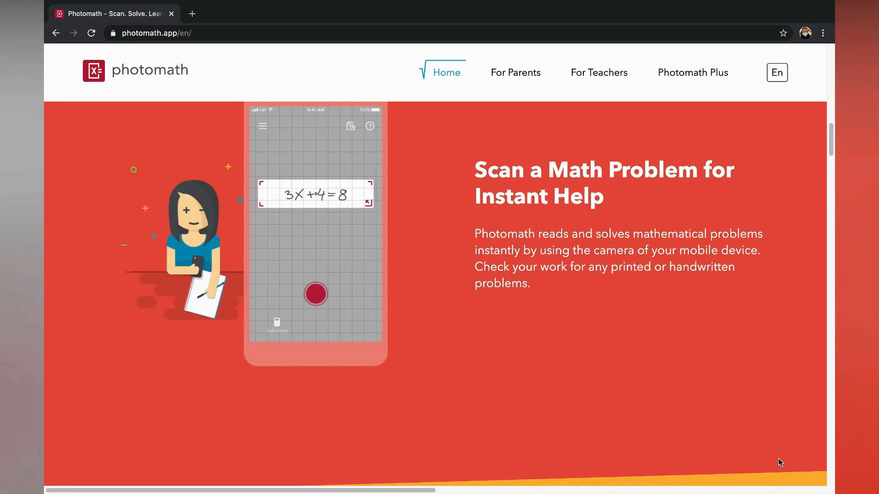
scroll(778, 459, down, 3)
scroll(778, 459, down, 3)
scroll(778, 459, down, 1)
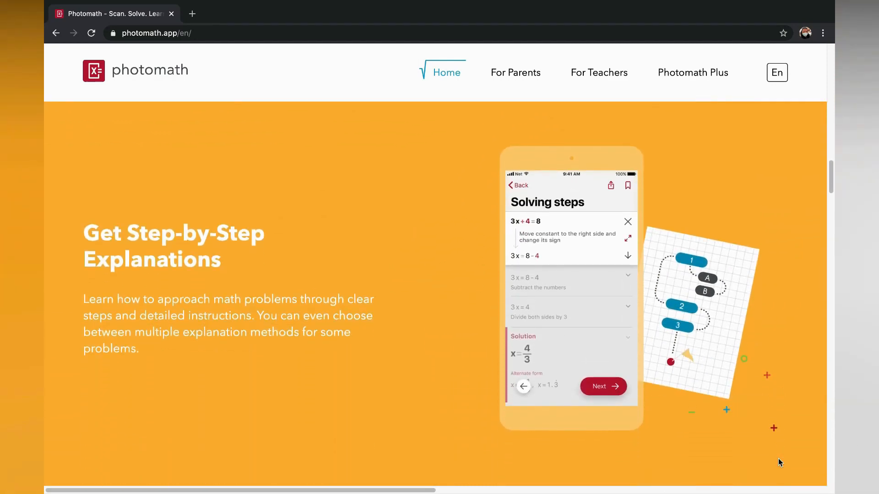
scroll(778, 458, down, 4)
scroll(779, 459, down, 2)
scroll(778, 459, down, 1)
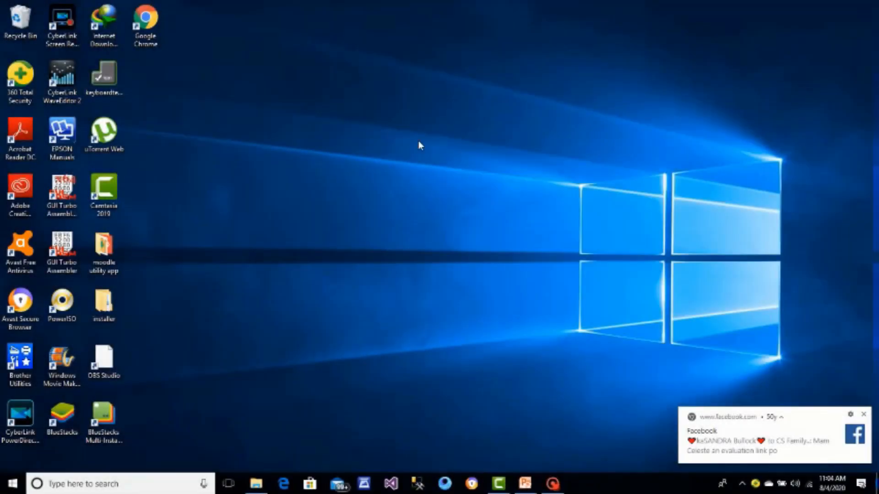
Step: Dismiss the Facebook toast and launch Google Chrome from the desktop icon
click(864, 415)
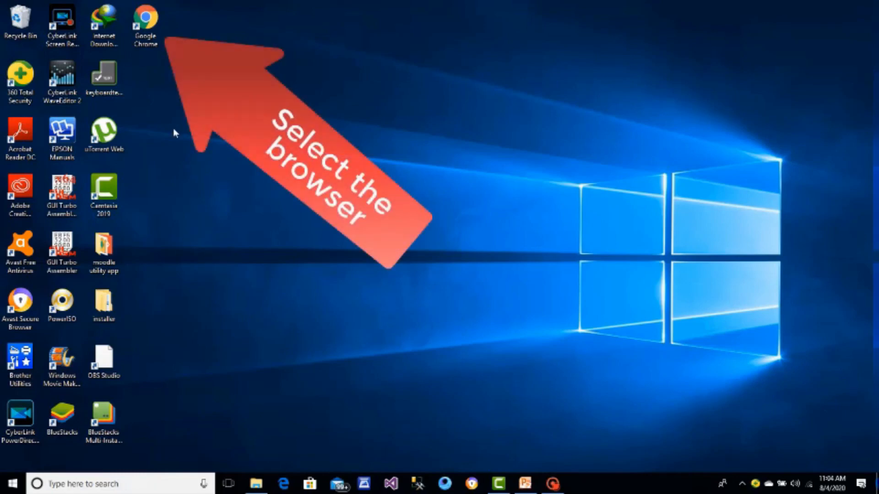
double_click(148, 37)
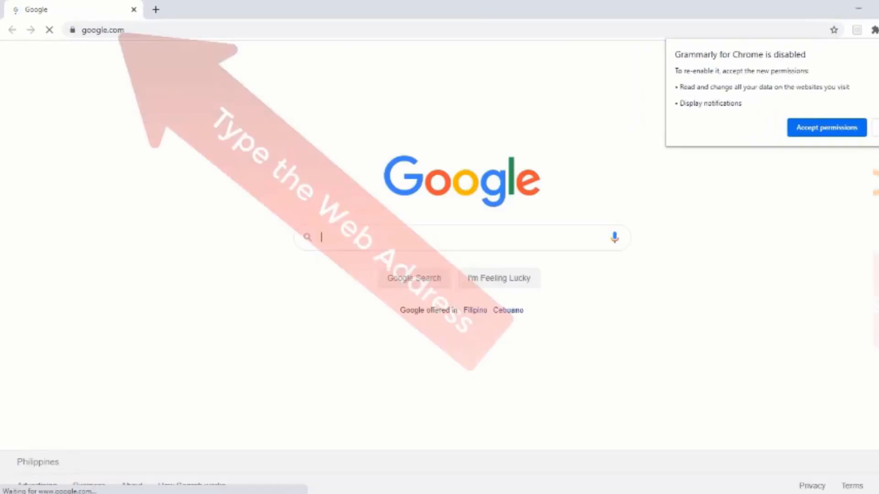
Step: Load ueplms.moodlecloud.com to reach the University of Eastern Philippines login page
key(ctrl+l)
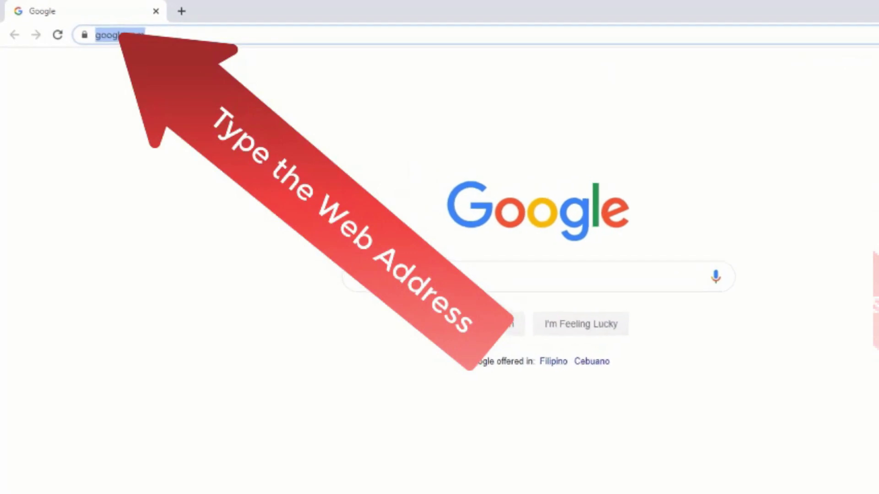
text(ueplms.moodlecloud.com)
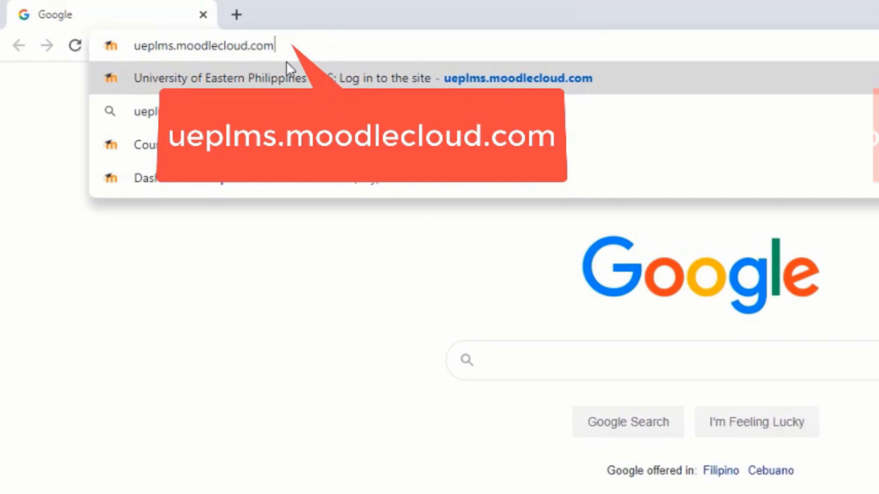
key(Return)
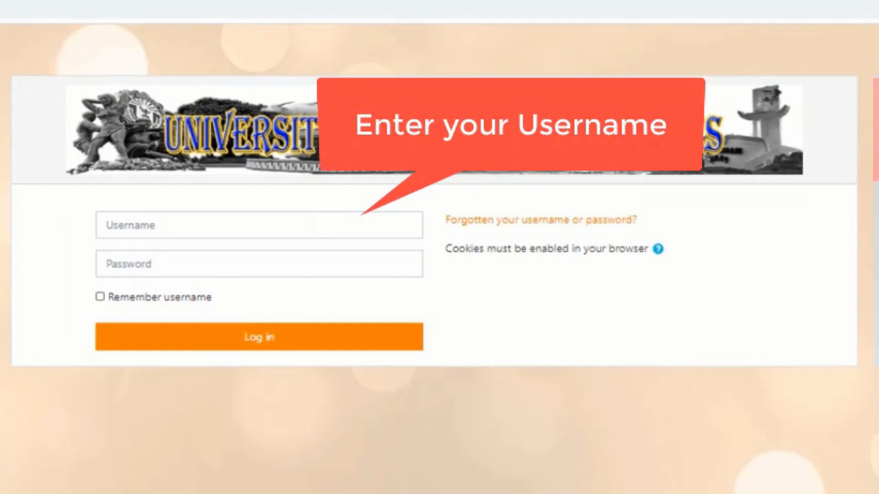
Step: Log in with the saved username and password to reach the Moodle dashboard
click(311, 228)
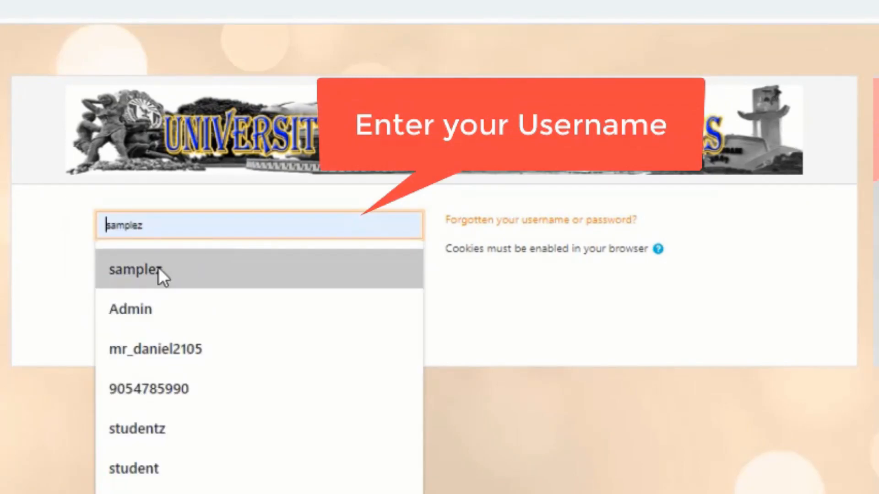
click(130, 271)
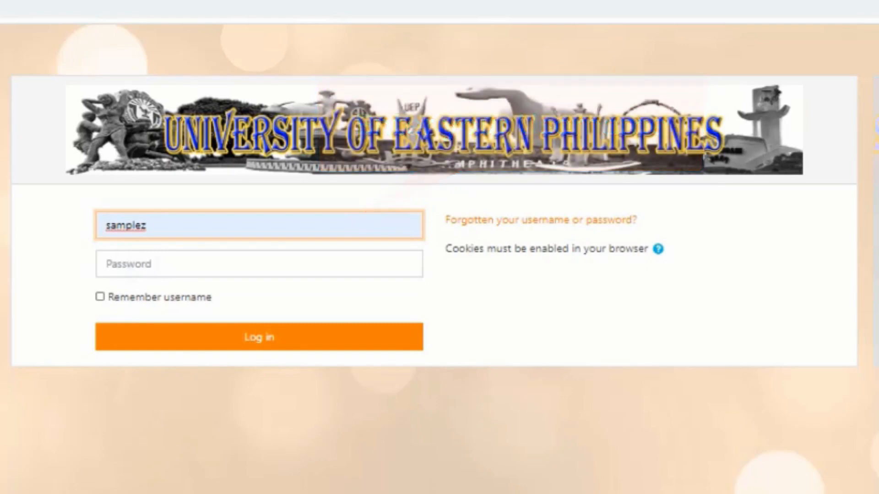
key(Tab)
text(***)
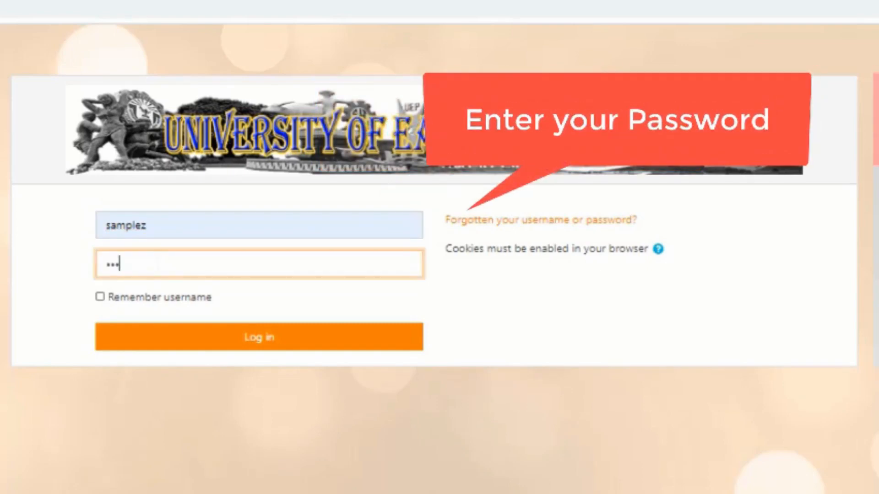
text(***)
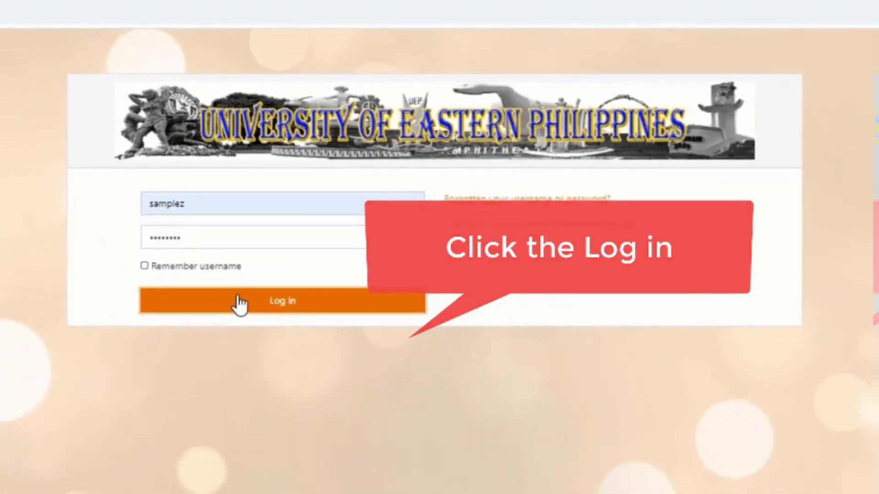
click(223, 323)
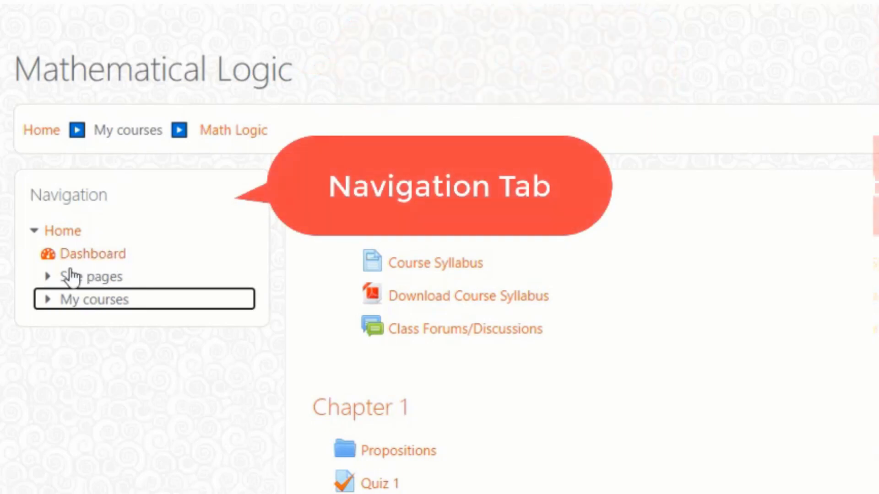
Step: Expand My courses and Math Logic in the Navigation block, leaving Site pages collapsed
click(50, 278)
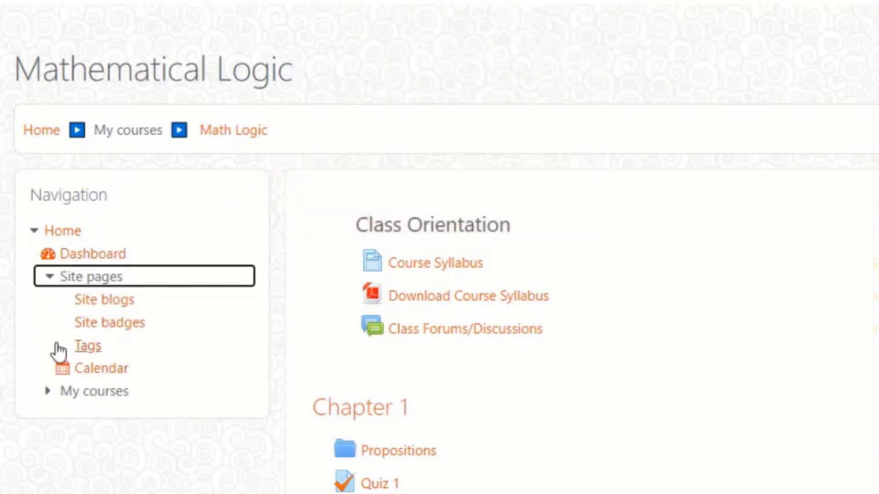
click(50, 395)
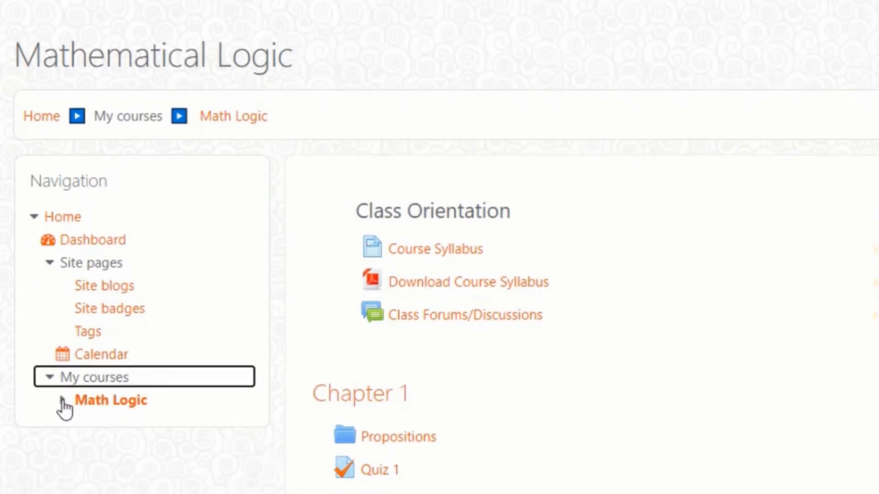
click(63, 317)
scroll(65, 323, down, 2)
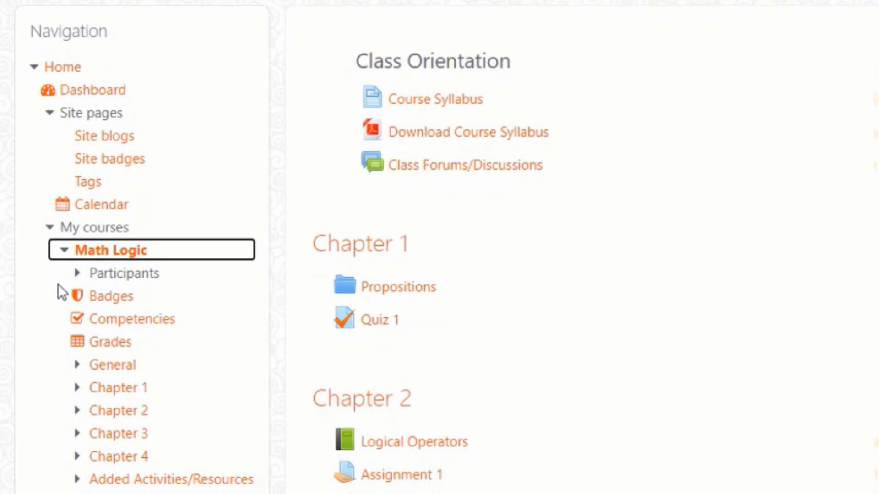
click(55, 114)
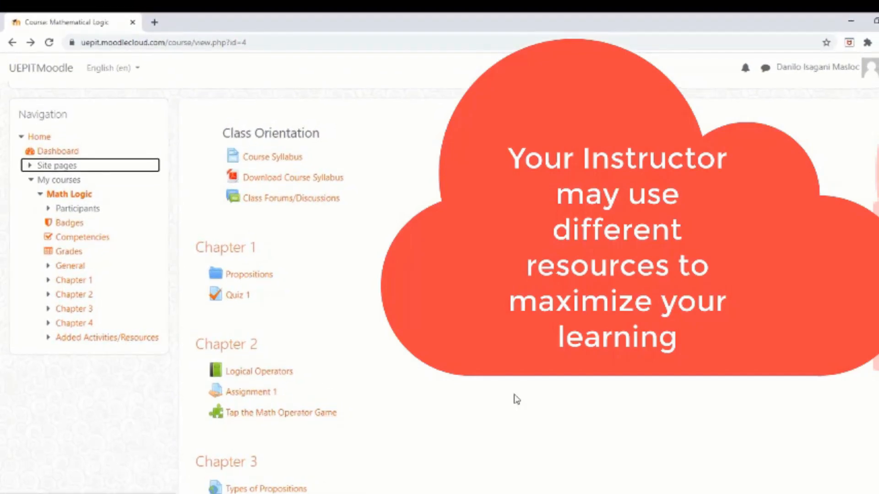
scroll(274, 289, down, 3)
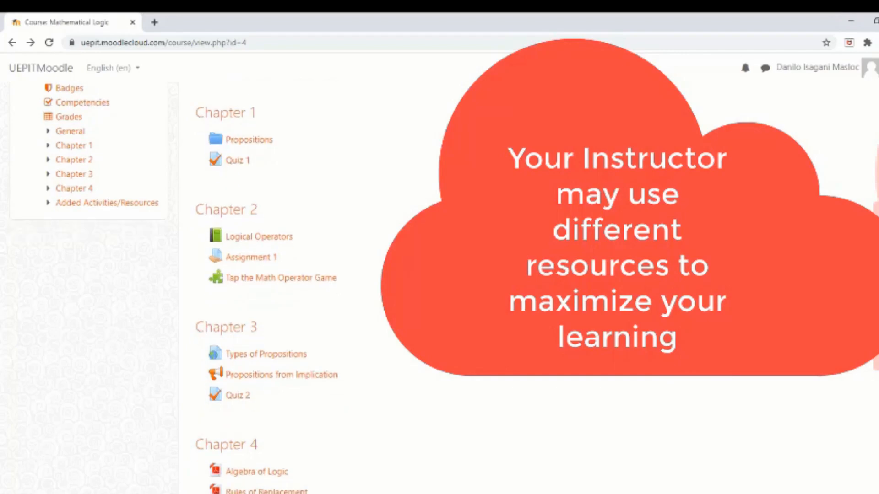
scroll(275, 289, down, 3)
scroll(275, 288, down, 1)
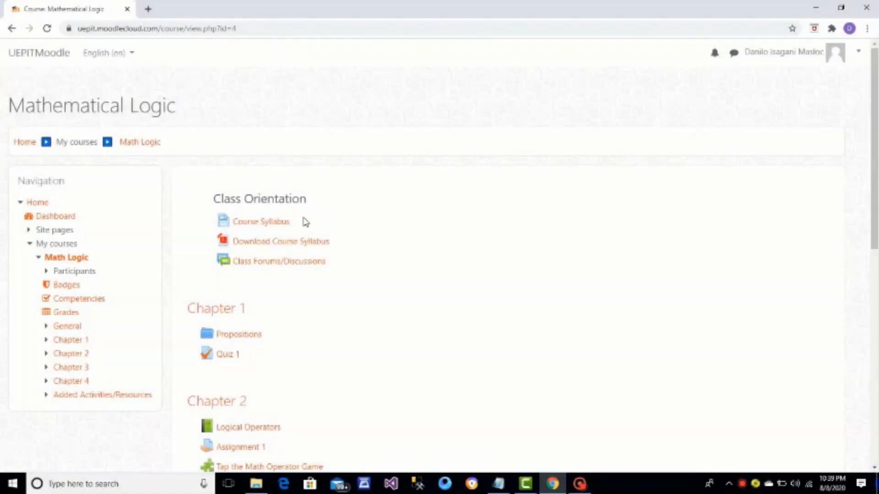
click(273, 228)
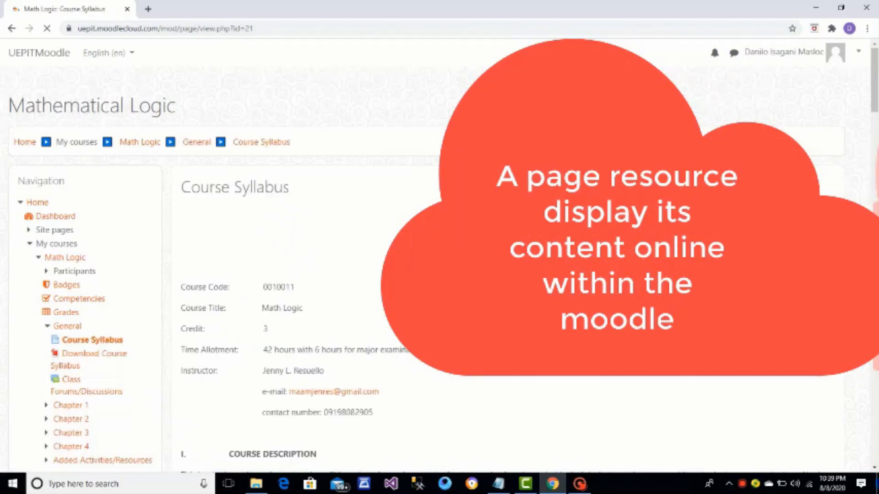
scroll(274, 275, down, 4)
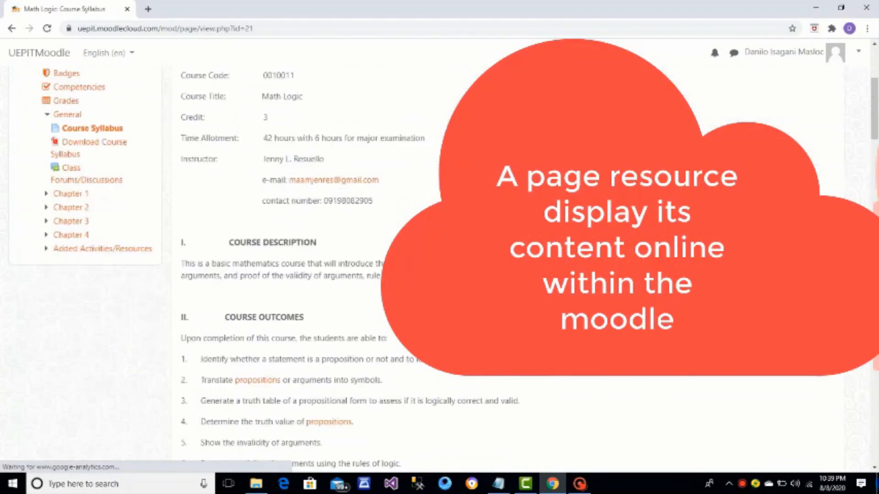
scroll(275, 274, down, 2)
scroll(275, 275, down, 3)
scroll(275, 274, down, 3)
scroll(275, 274, down, 3)
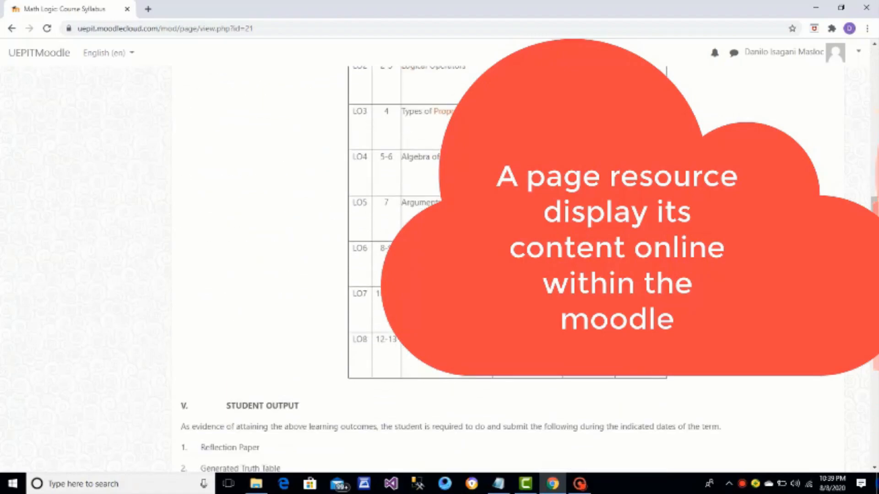
scroll(275, 275, down, 3)
scroll(275, 274, down, 3)
scroll(275, 275, down, 3)
scroll(274, 275, down, 3)
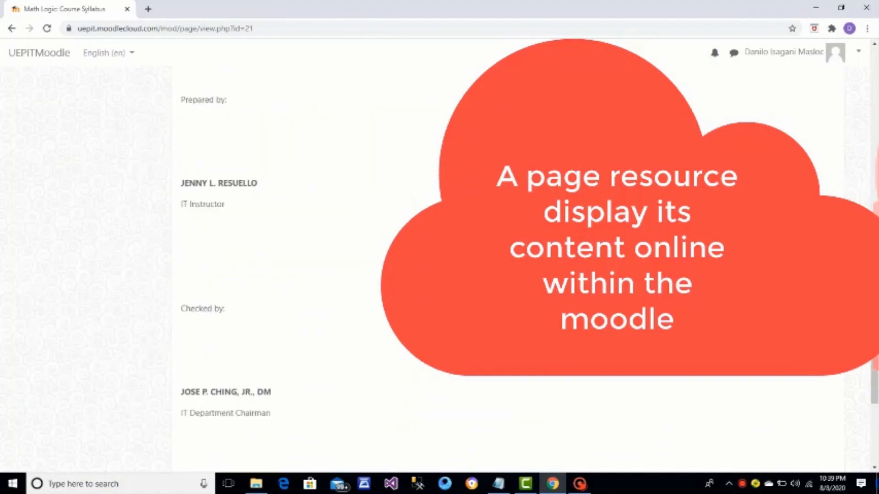
scroll(275, 275, down, 3)
scroll(274, 274, down, 2)
scroll(275, 275, up, 1)
scroll(275, 275, up, 3)
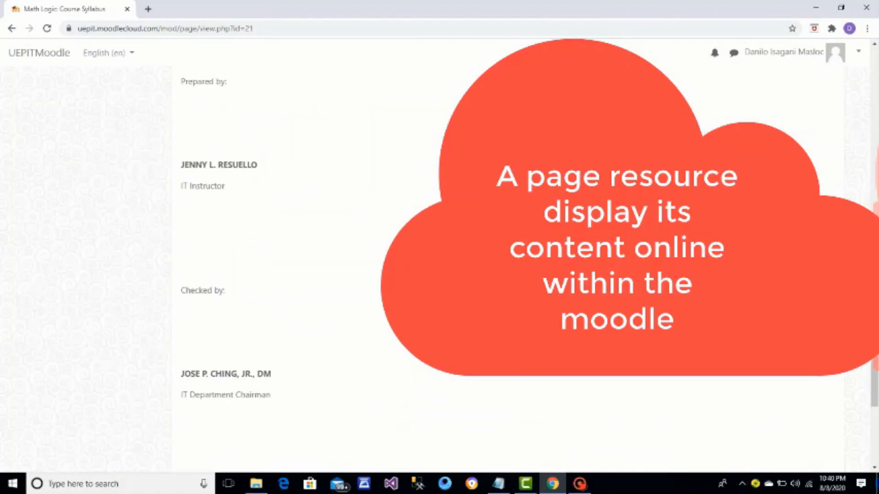
scroll(275, 275, up, 5)
scroll(275, 274, up, 5)
scroll(275, 275, up, 5)
scroll(275, 274, up, 5)
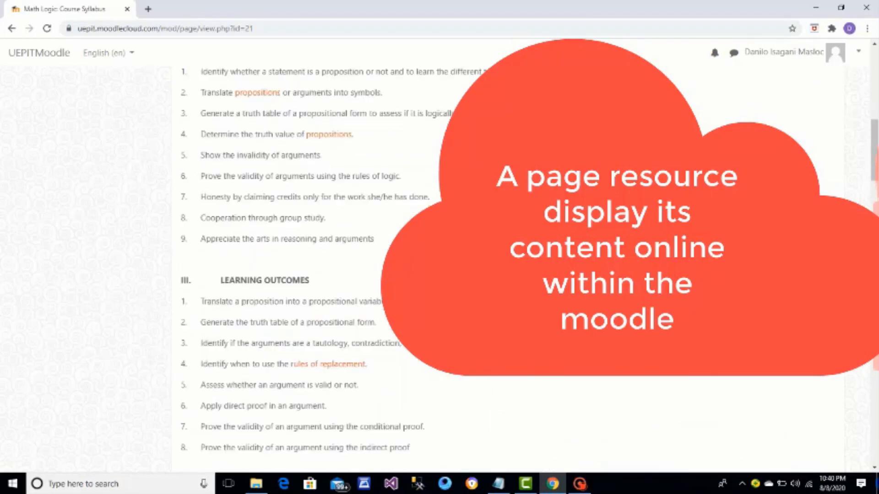
scroll(274, 275, up, 5)
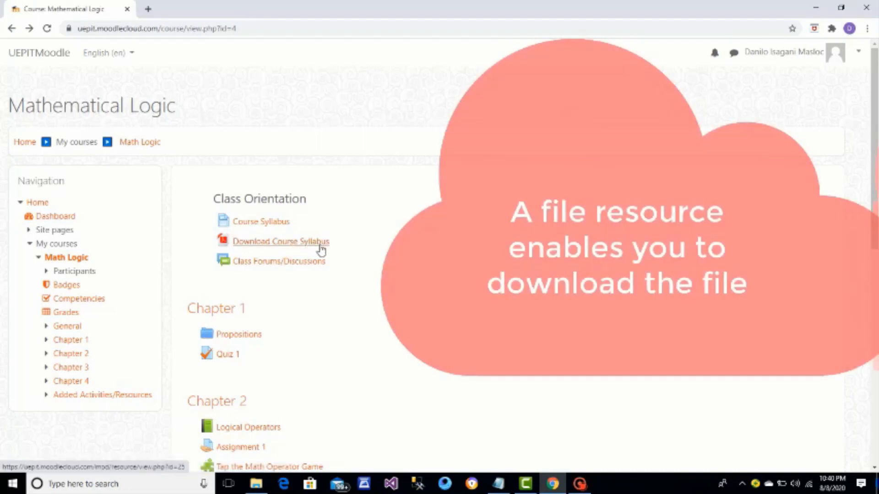
click(309, 249)
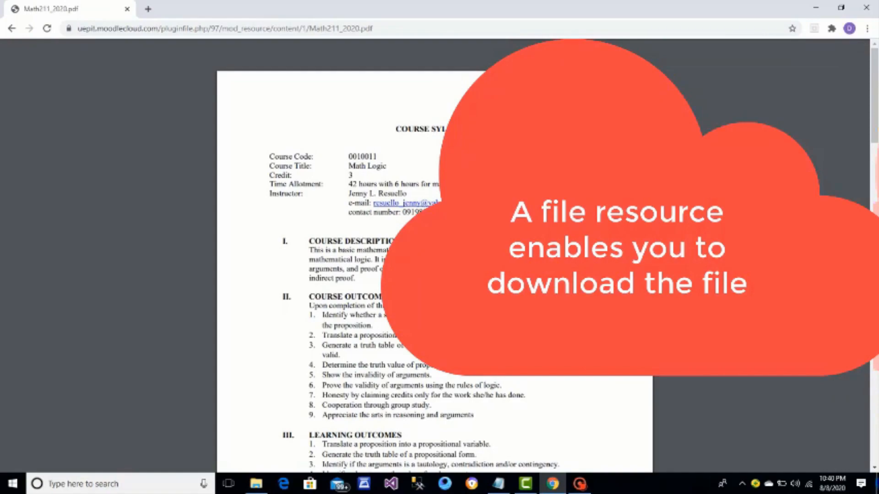
scroll(435, 275, down, 1)
scroll(435, 275, down, 3)
scroll(435, 275, down, 3)
scroll(435, 275, down, 5)
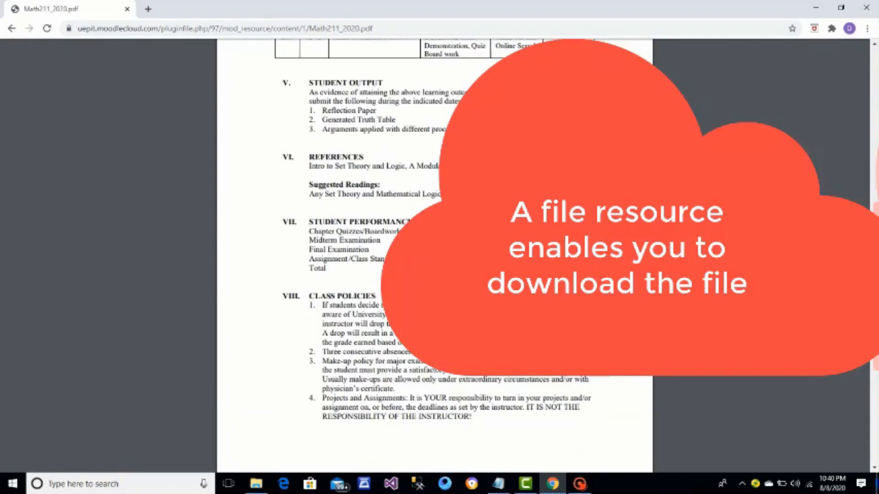
scroll(435, 275, down, 5)
scroll(435, 276, down, 1)
scroll(435, 274, down, 3)
scroll(434, 274, up, 2)
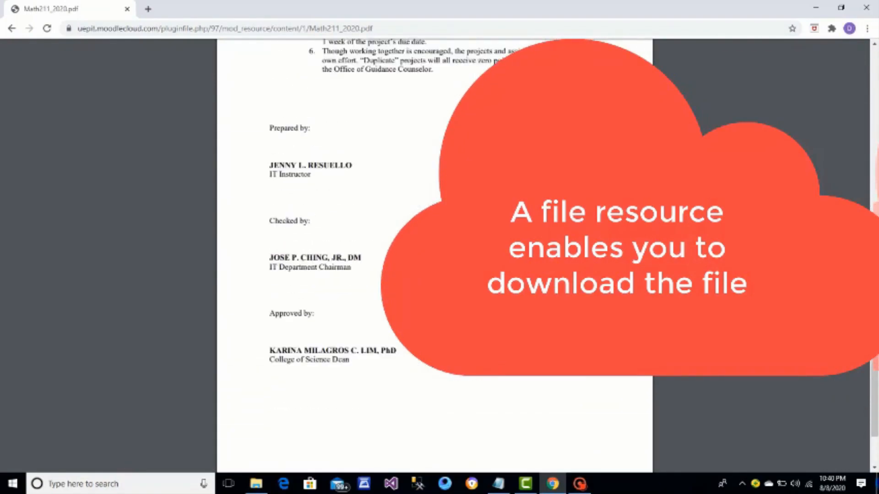
scroll(435, 275, up, 5)
scroll(435, 275, up, 5)
scroll(435, 275, up, 5)
scroll(434, 275, up, 5)
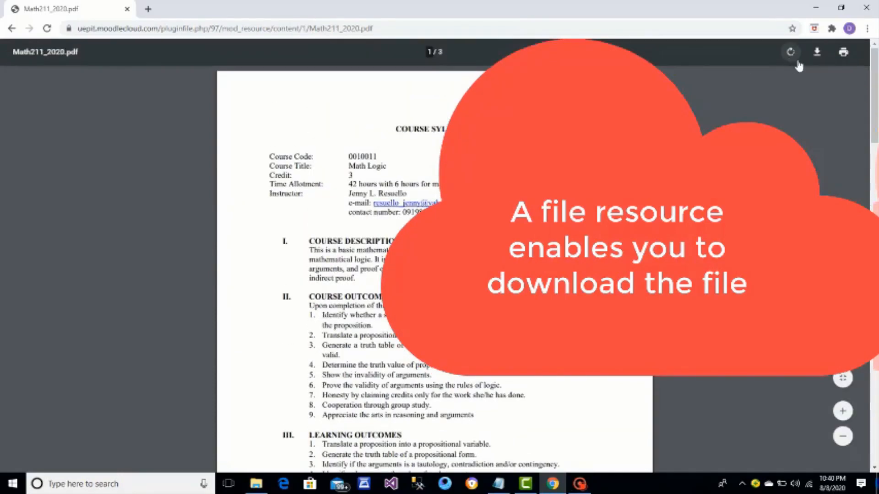
Step: View the Propositions folder's five PDF files under Chapter 1, then return to the course page
mouse_move(11, 28)
click(11, 28)
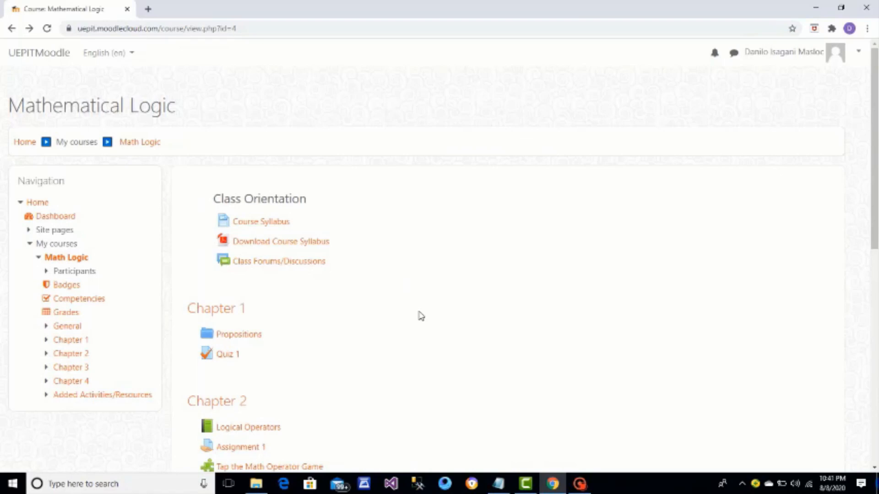
scroll(422, 316, down, 1)
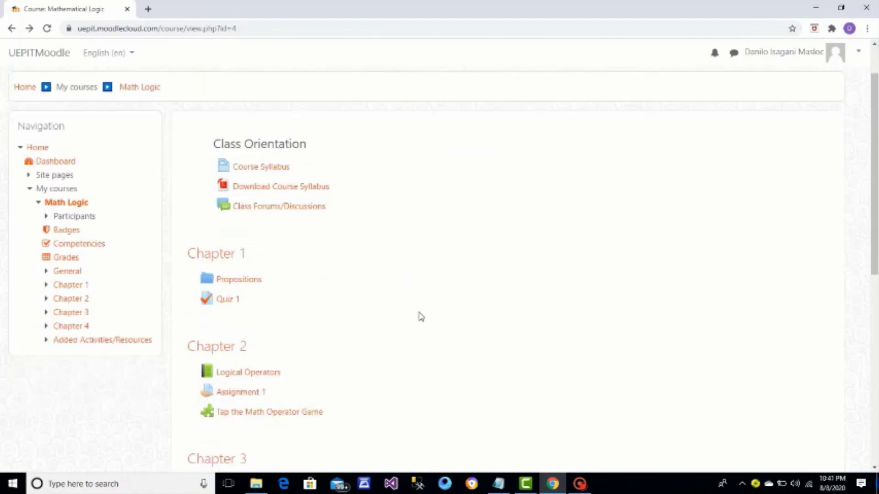
click(229, 285)
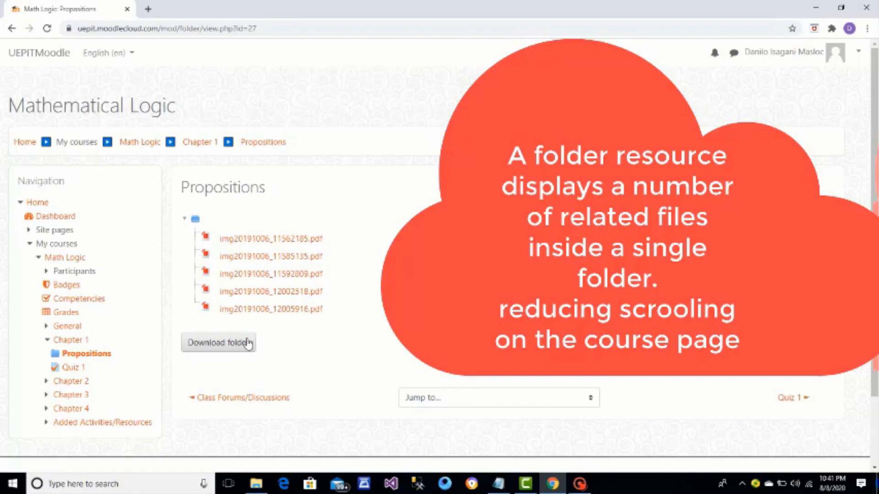
click(12, 30)
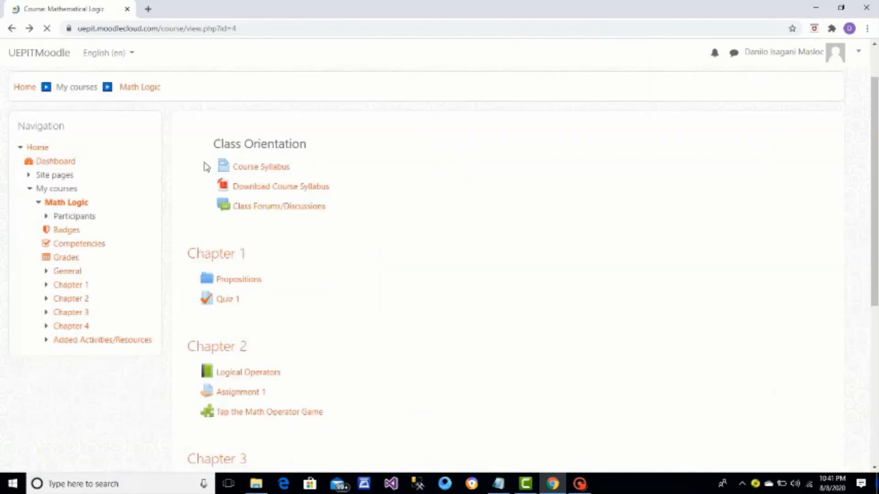
scroll(333, 245, down, 2)
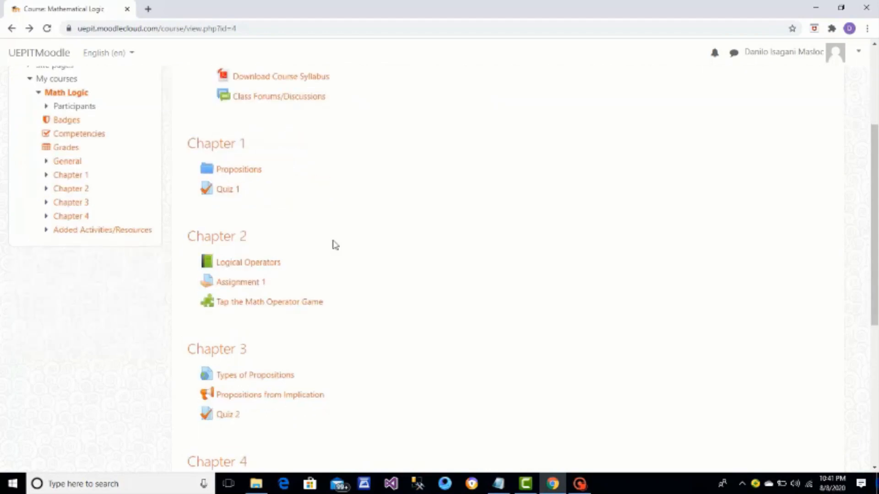
click(246, 266)
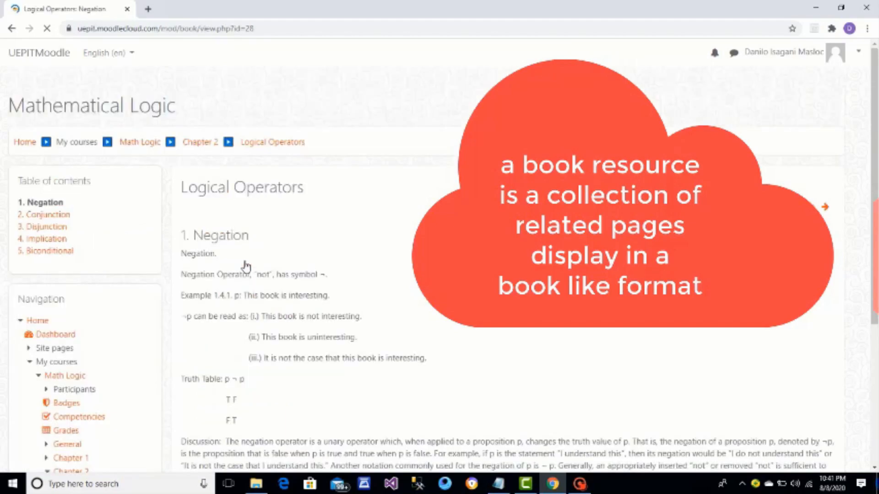
scroll(333, 265, down, 4)
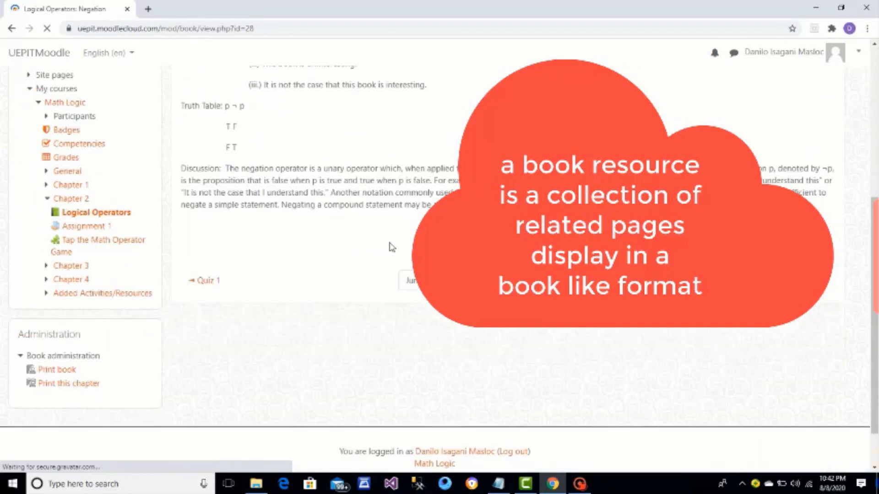
scroll(389, 247, up, 3)
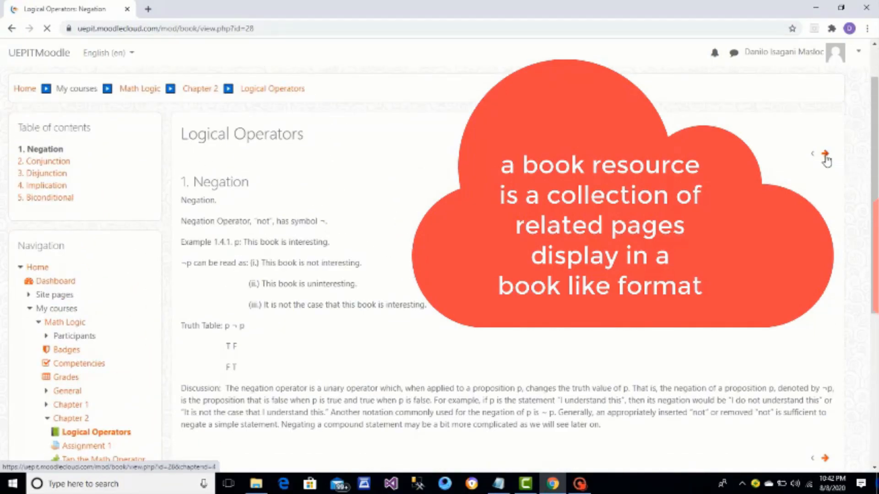
click(826, 157)
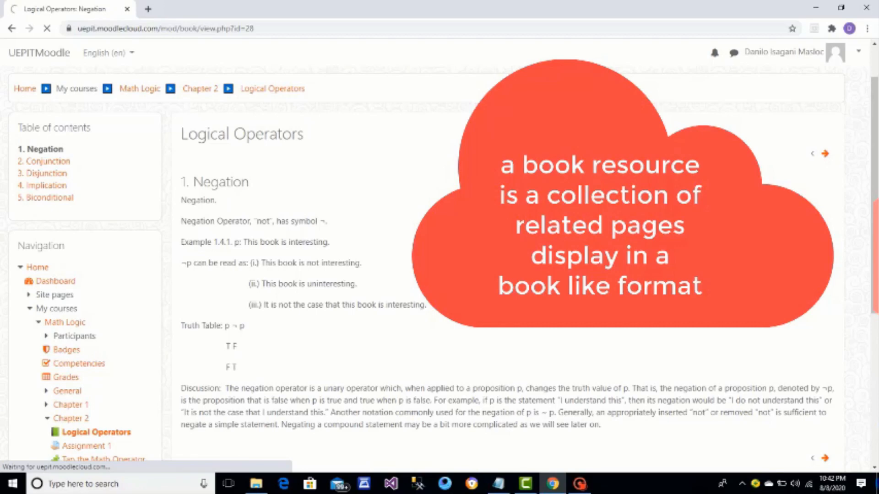
scroll(439, 275, down, 1)
scroll(332, 342, down, 1)
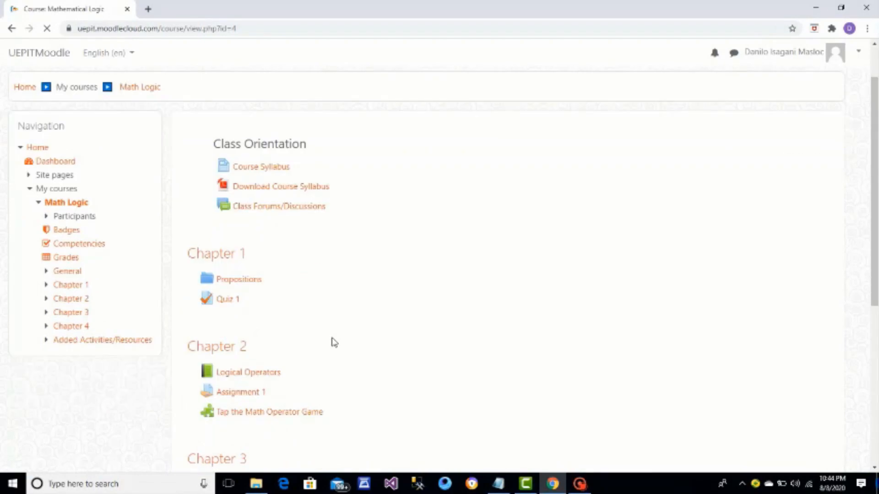
scroll(332, 342, down, 1)
scroll(332, 342, down, 1)
scroll(332, 342, down, 1)
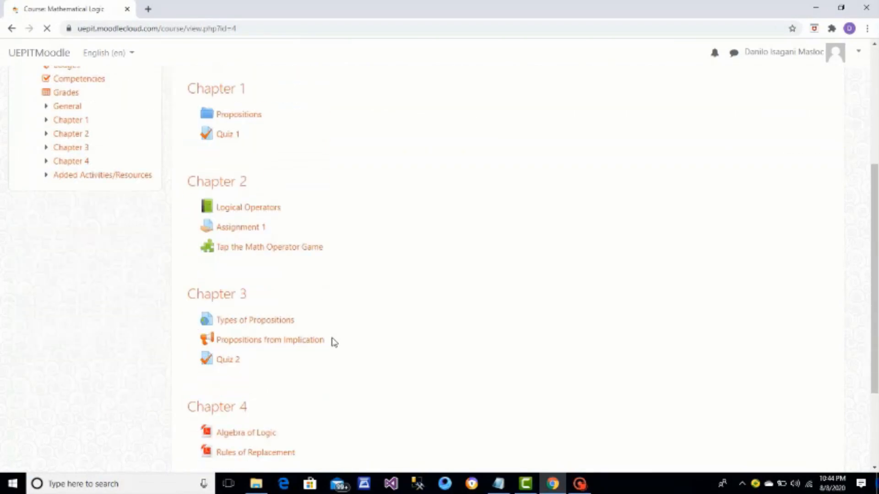
scroll(332, 342, down, 1)
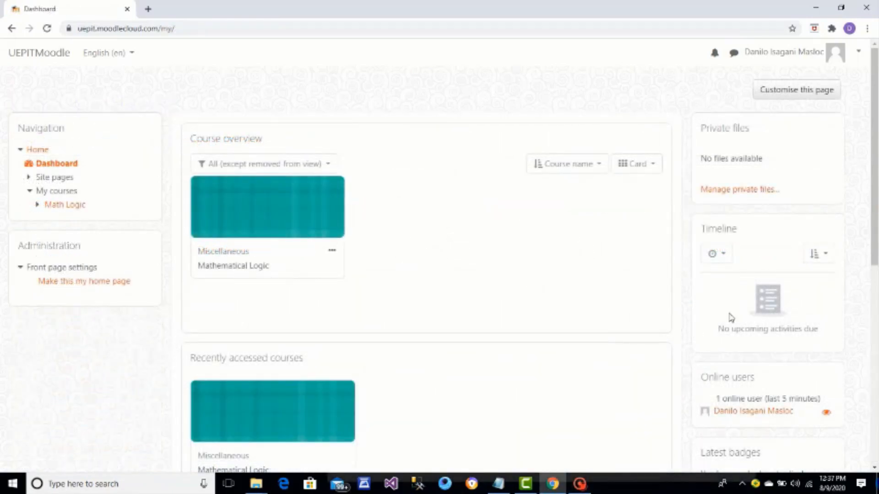
drag(876, 228, 876, 352)
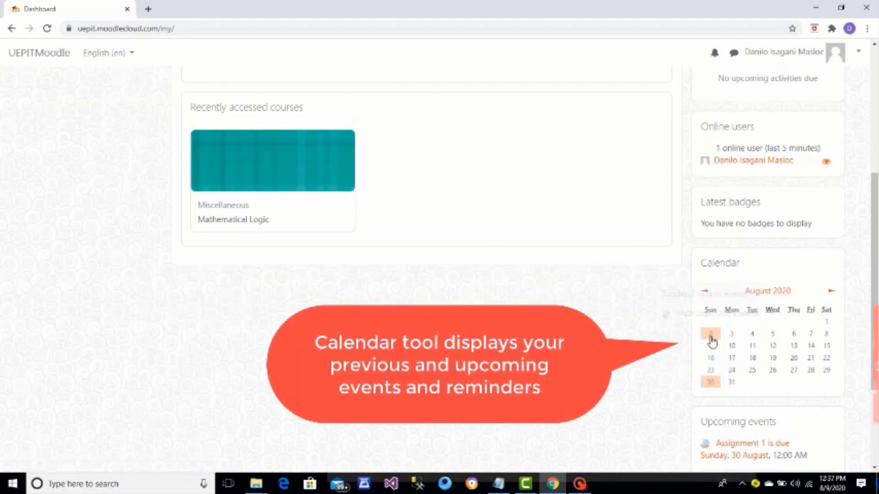
Step: Show the calendar day view for 2 August, then Sunday 30 August with Assignment 1 due
click(711, 338)
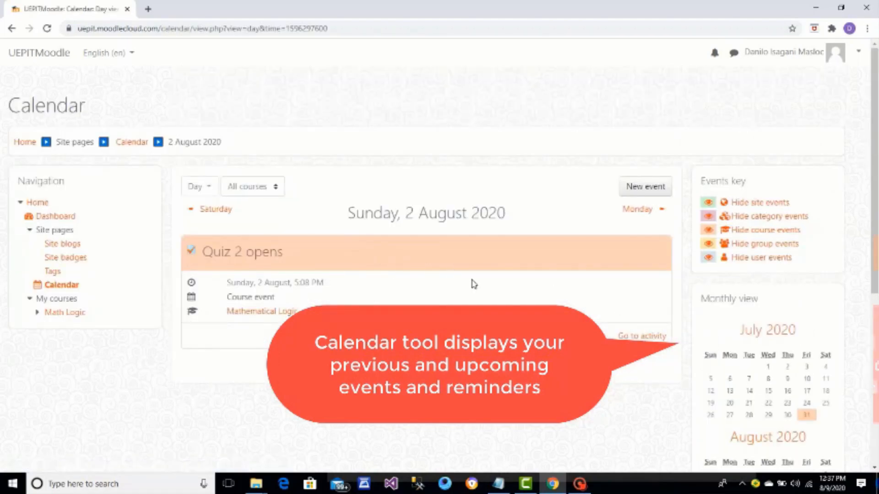
scroll(734, 330, down, 2)
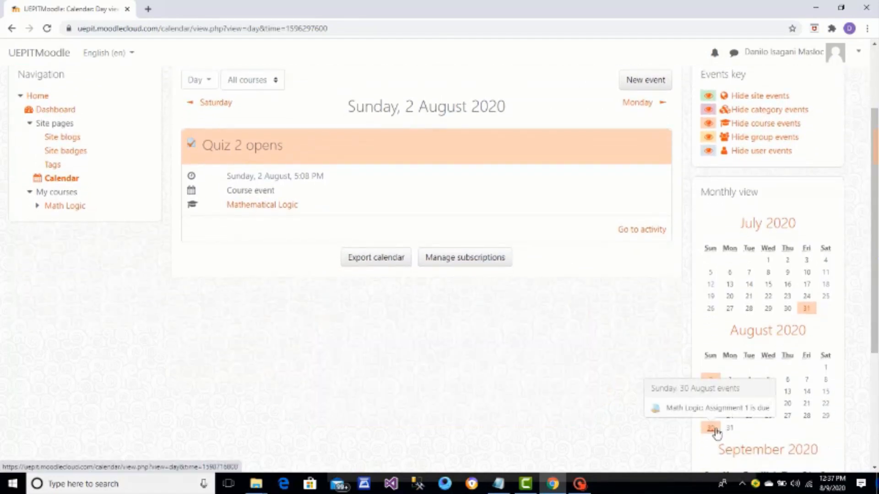
click(711, 429)
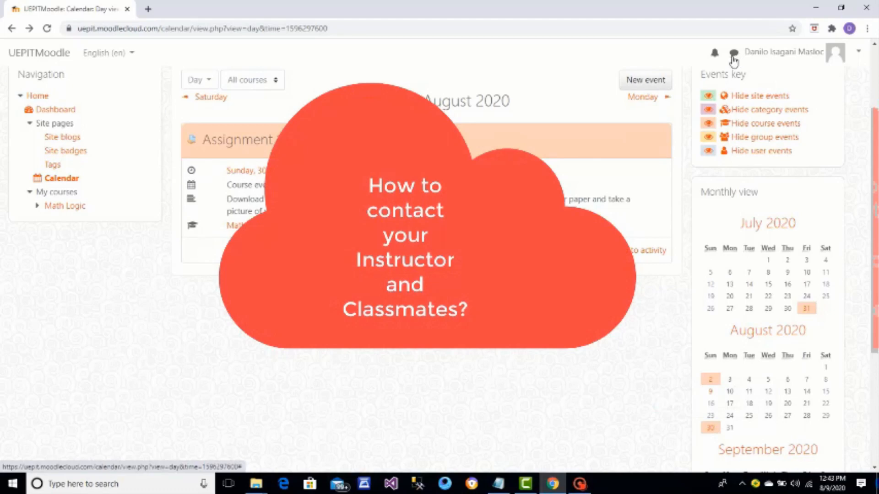
Step: Send 'Hi Sir' to the starred contact in messaging, then check the notifications bell
click(733, 53)
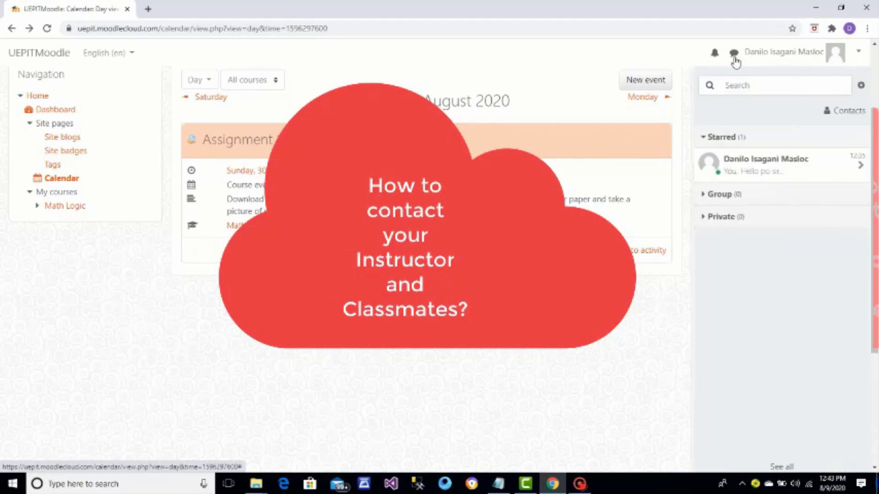
click(741, 175)
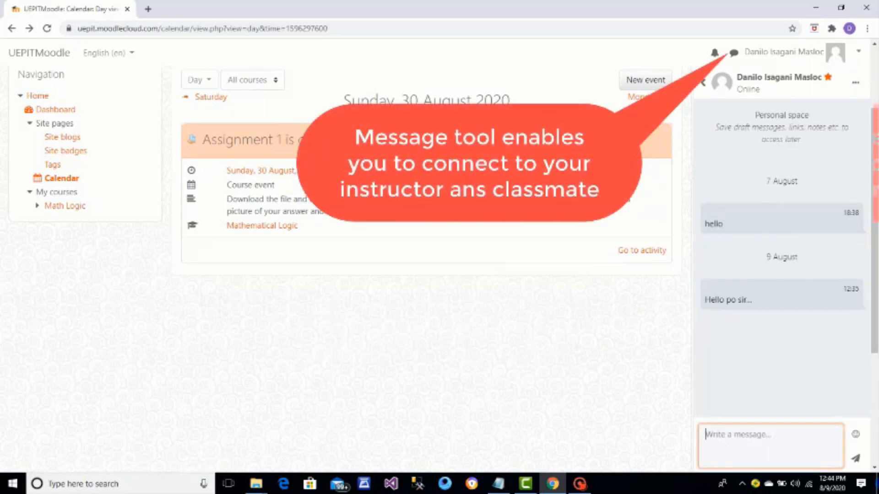
text(Hi Sir)
click(855, 457)
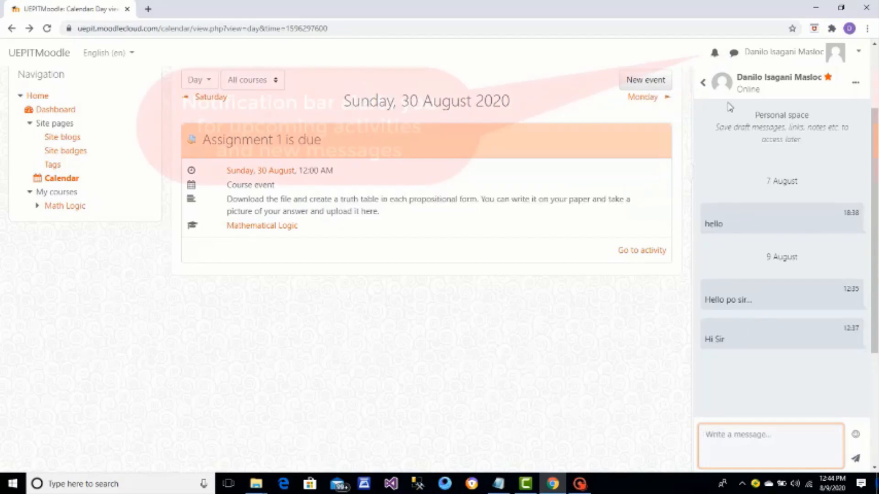
click(714, 54)
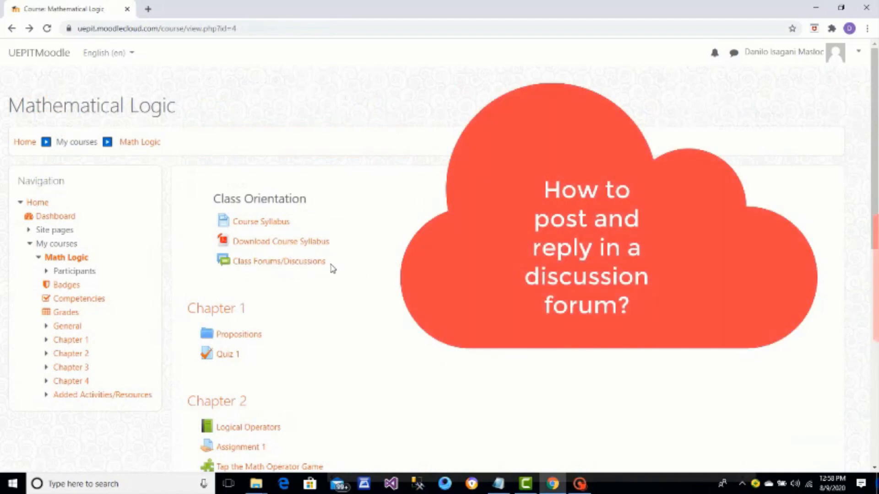
Step: Post a 'Class forum' discussion reading 'First Day Forum' to Class Forums/Discussions
click(315, 261)
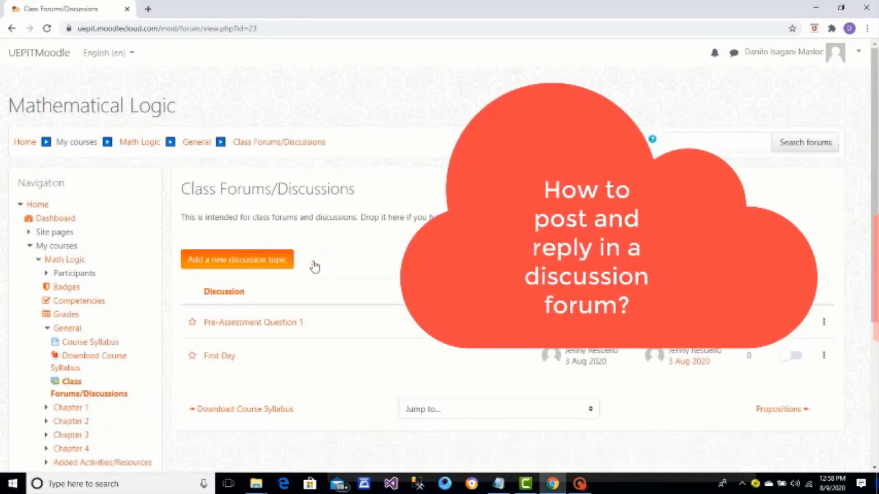
click(281, 261)
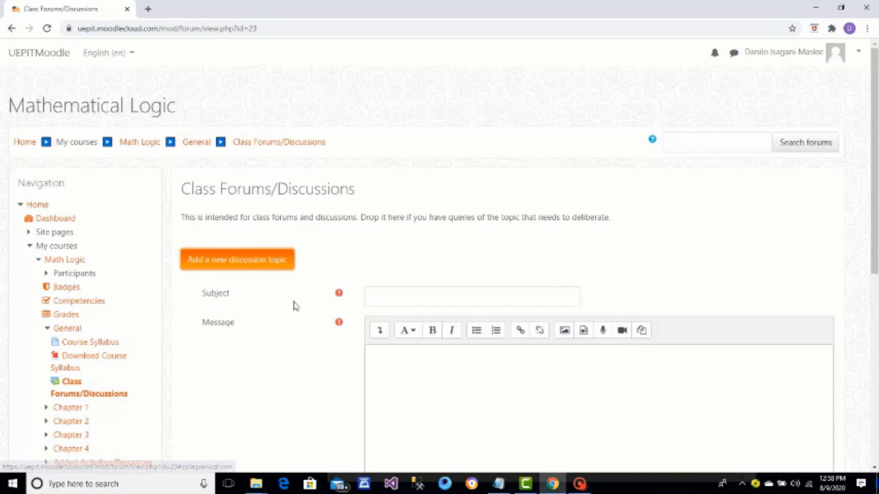
click(419, 297)
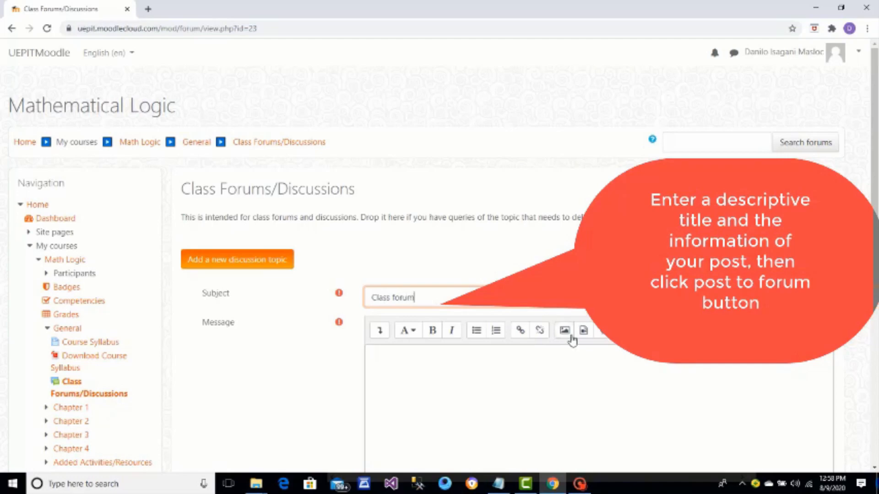
scroll(439, 275, down, 3)
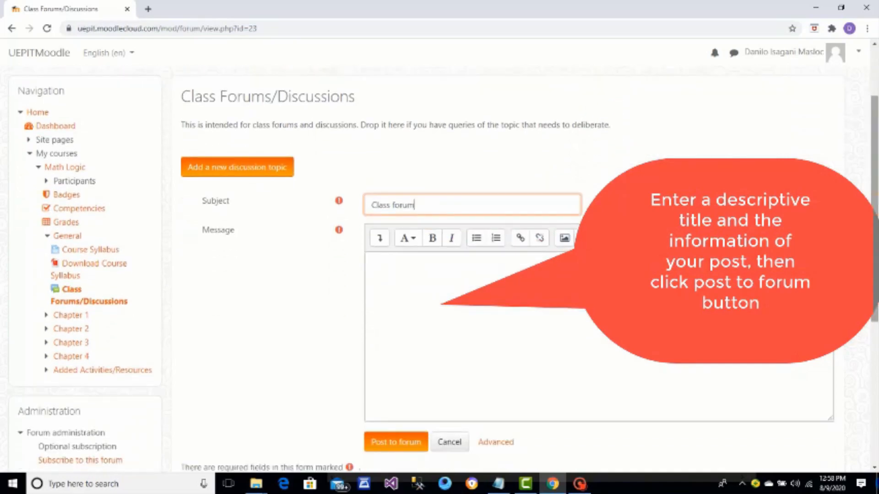
scroll(439, 275, down, 1)
key(Tab)
text(First Day)
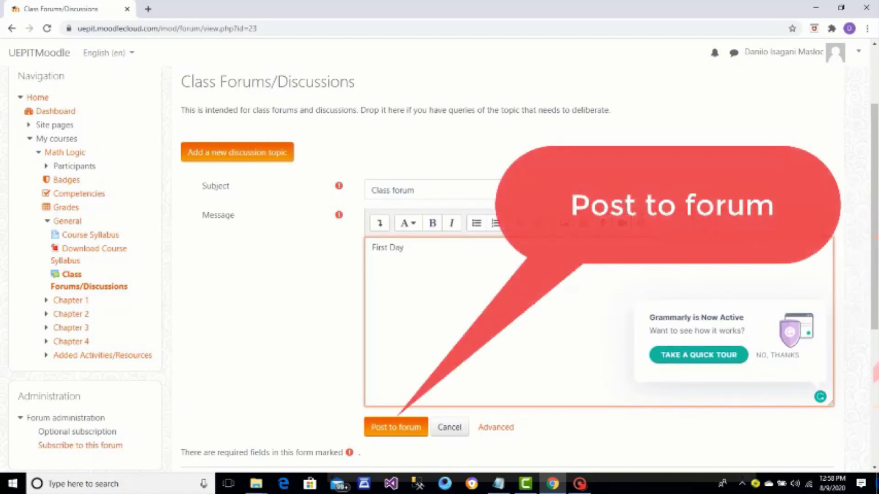
text(Forum)
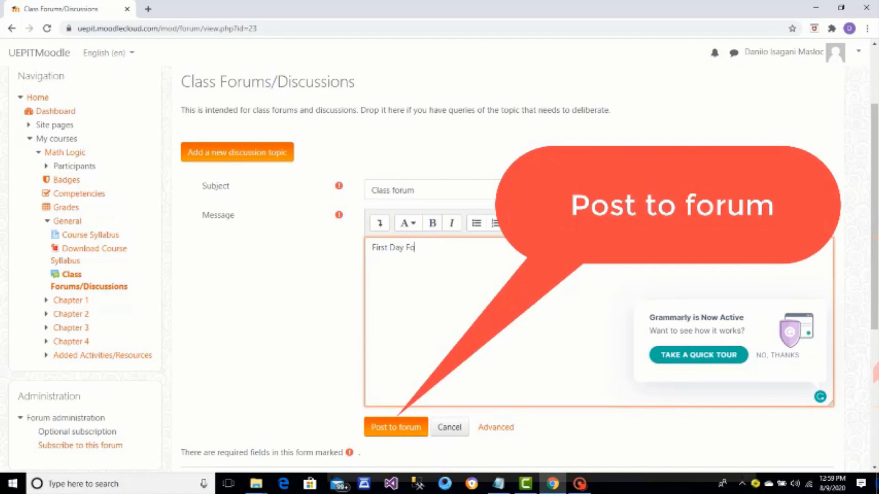
click(394, 428)
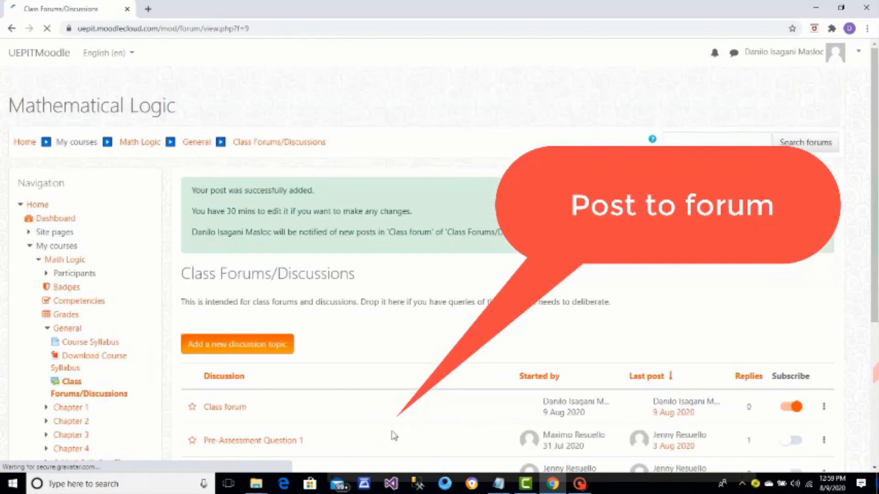
scroll(876, 184, down, 2)
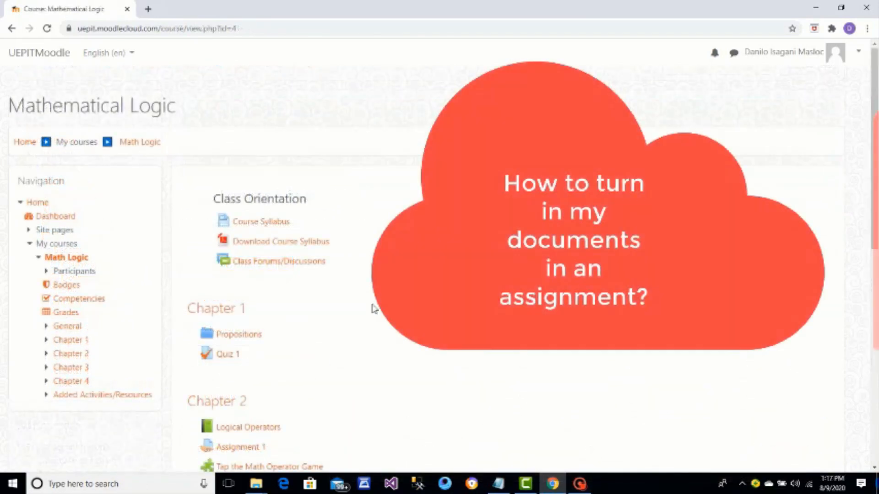
scroll(370, 318, down, 1)
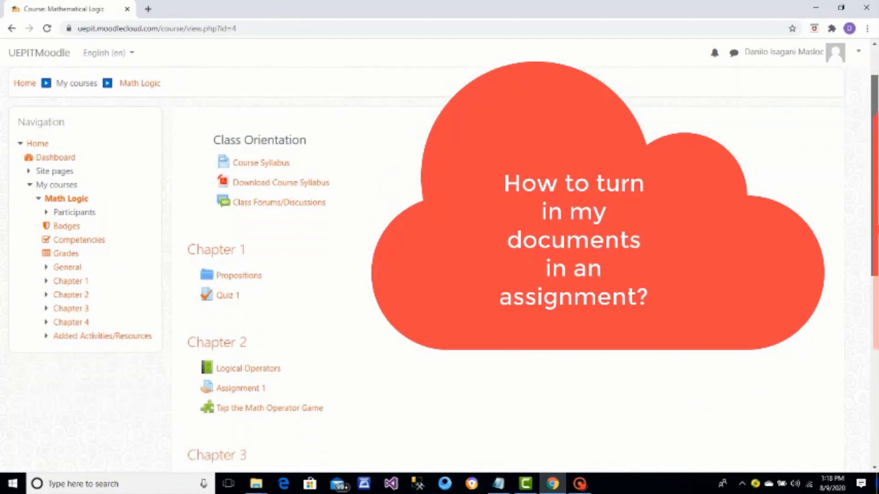
scroll(371, 318, down, 1)
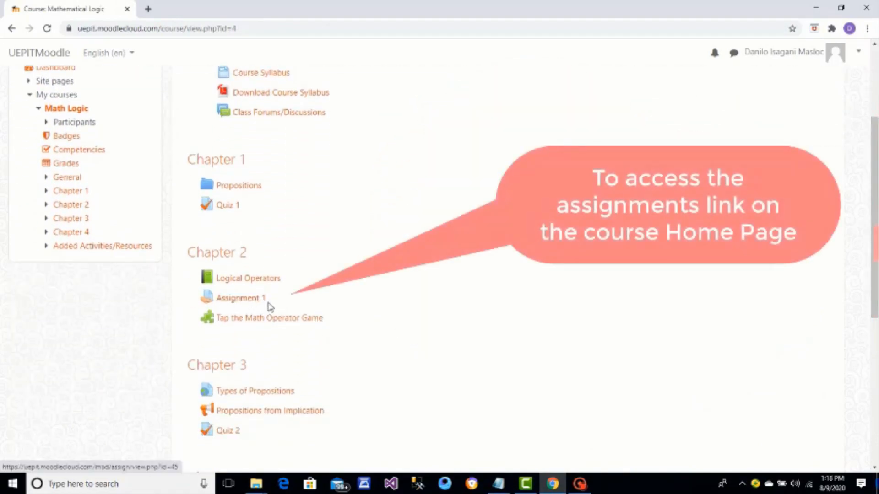
Step: From Assignment 1, download Truth Table.pdf and start adding a file submission
click(238, 300)
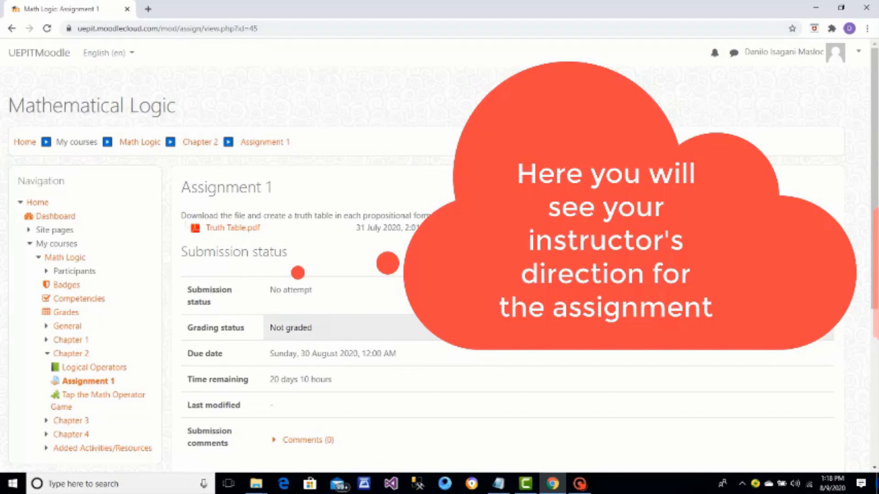
drag(871, 185, 871, 218)
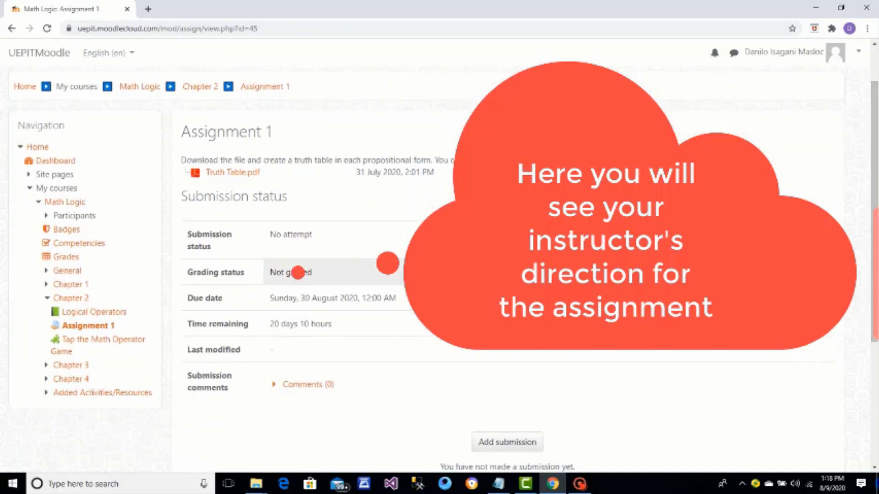
click(241, 177)
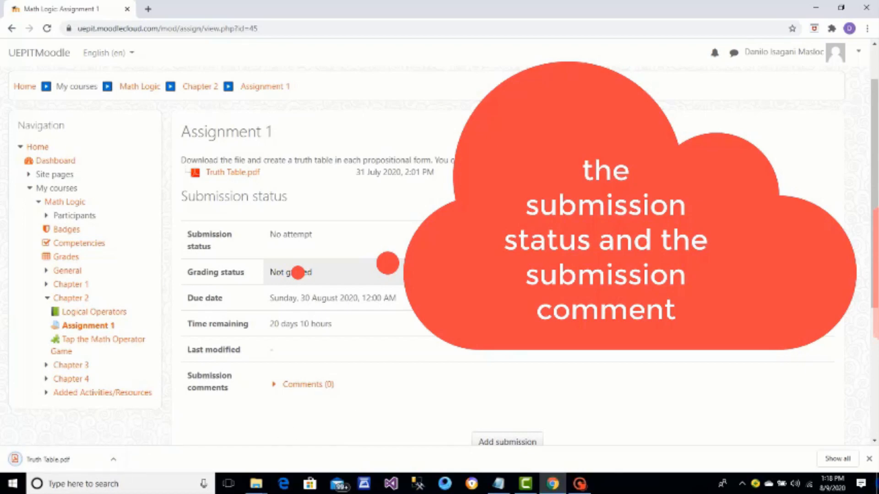
scroll(876, 254, down, 1)
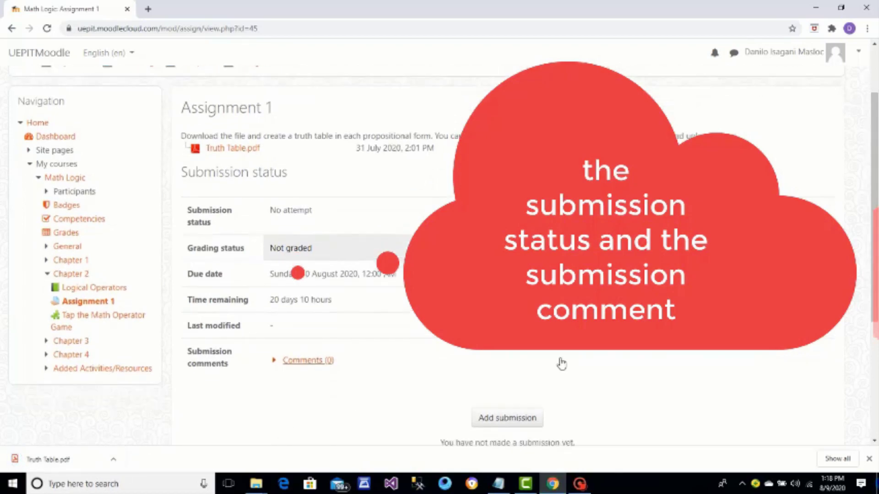
click(499, 420)
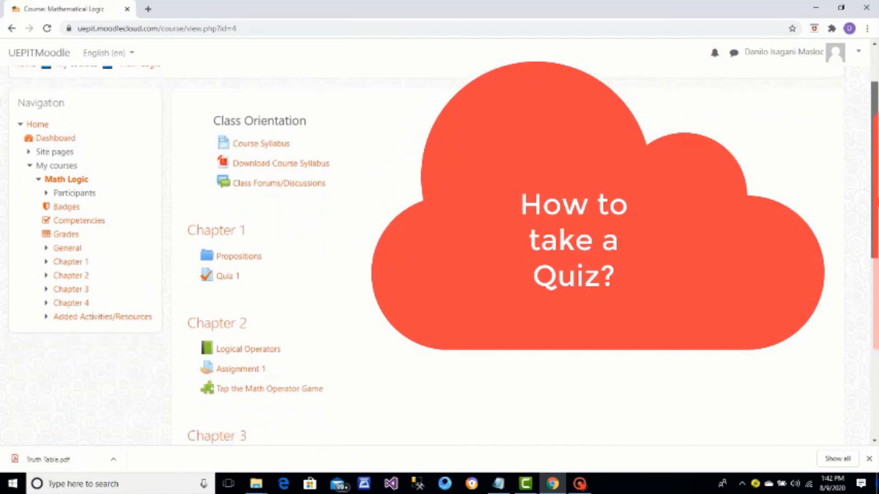
scroll(440, 274, down, 1)
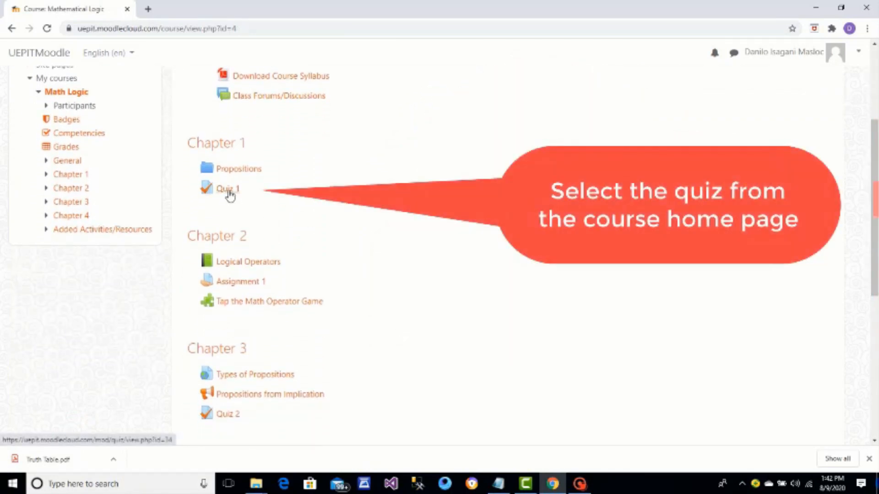
Step: Open Quiz 1 under Chapter 1 to see its attempts, dates and time limit
click(228, 189)
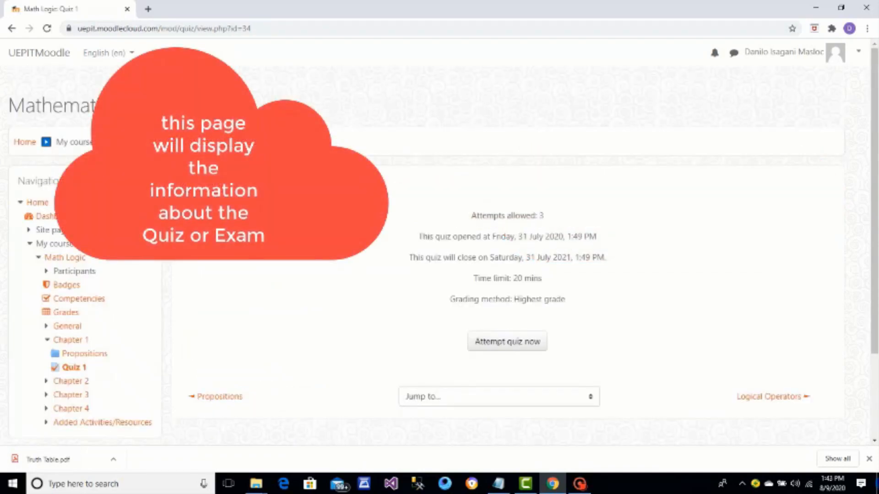
scroll(799, 290, down, 1)
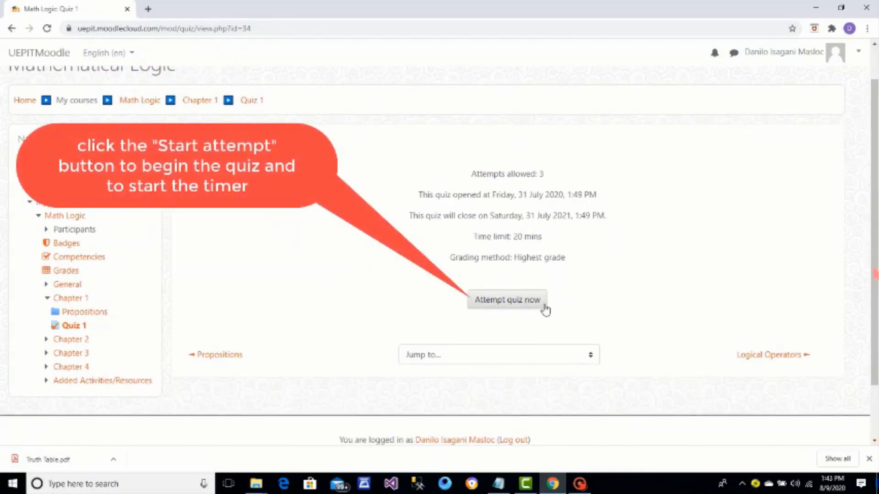
Step: Start the timed Quiz 1 attempt, jump to question 21, and finish to reach the attempt summary
click(518, 308)
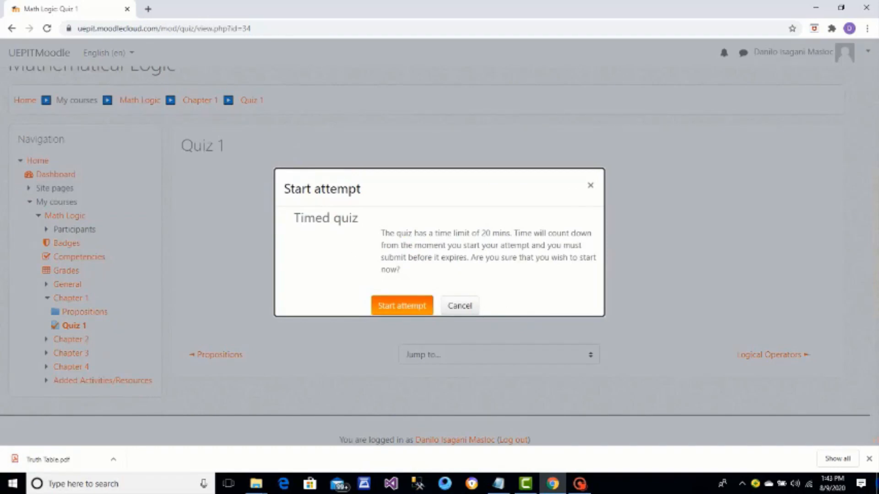
click(404, 304)
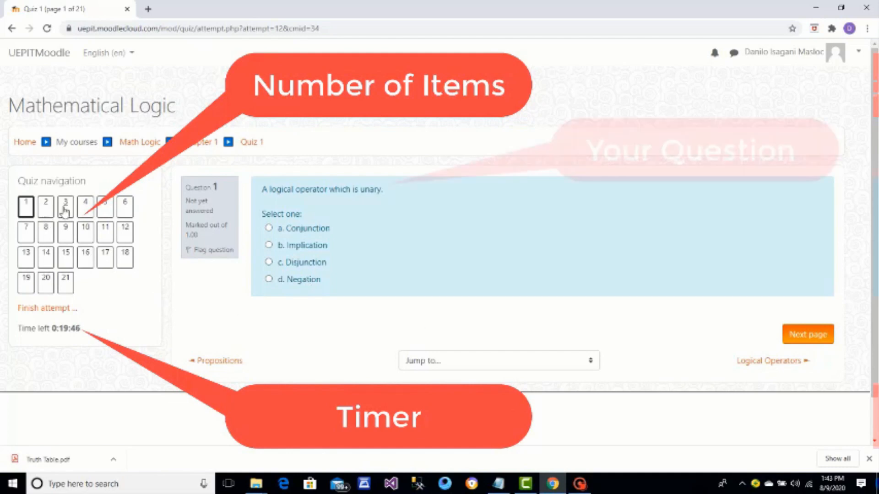
click(64, 284)
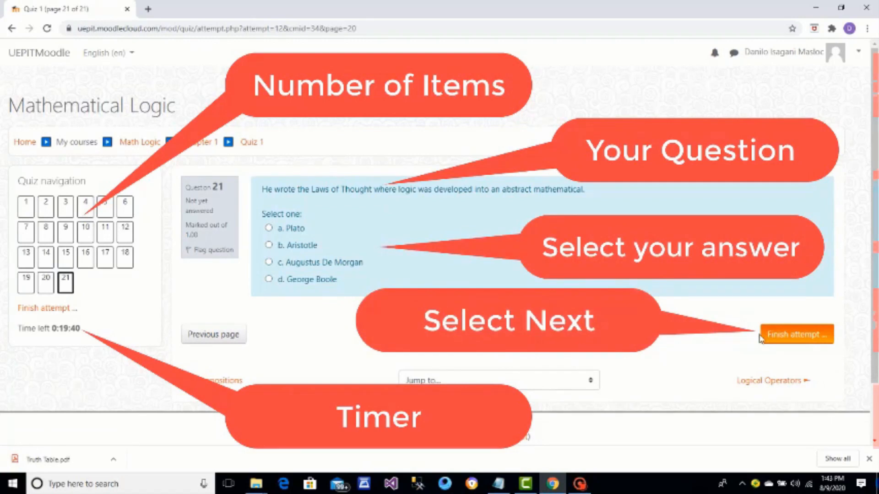
click(796, 336)
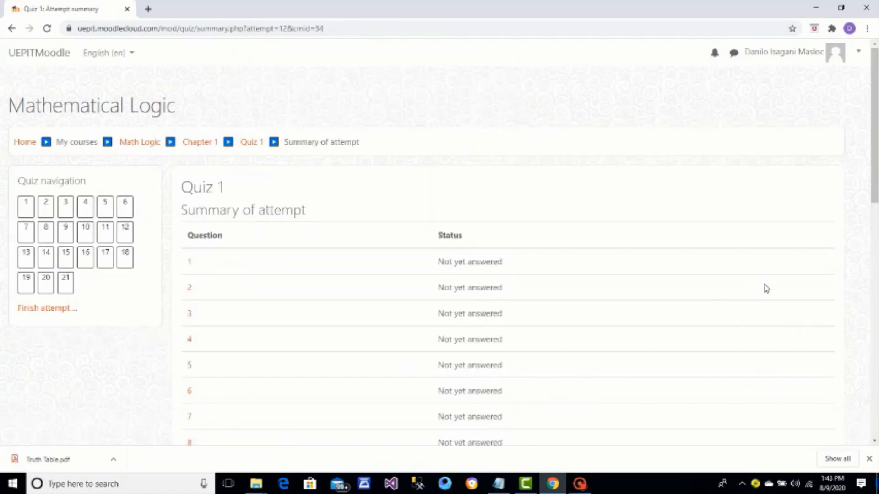
drag(877, 163, 877, 392)
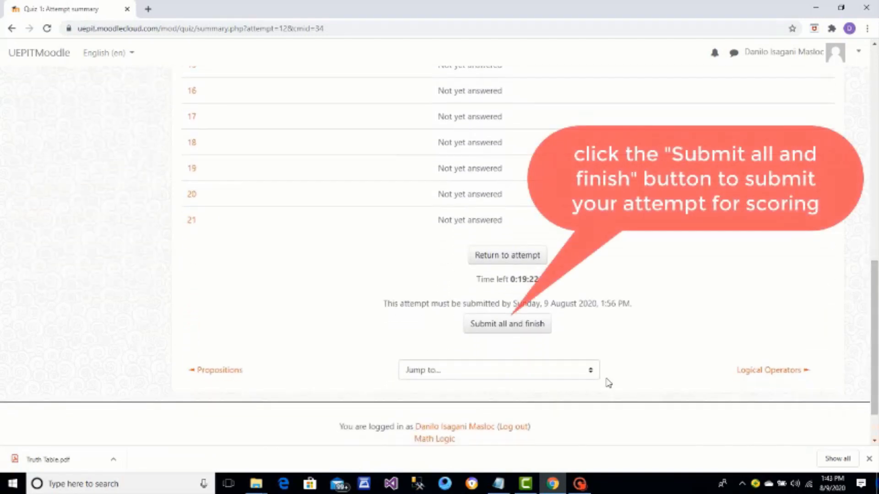
Step: Submit all and finish the attempt, confirming to see the review with the 0.00 out of 21.00 grade
click(524, 330)
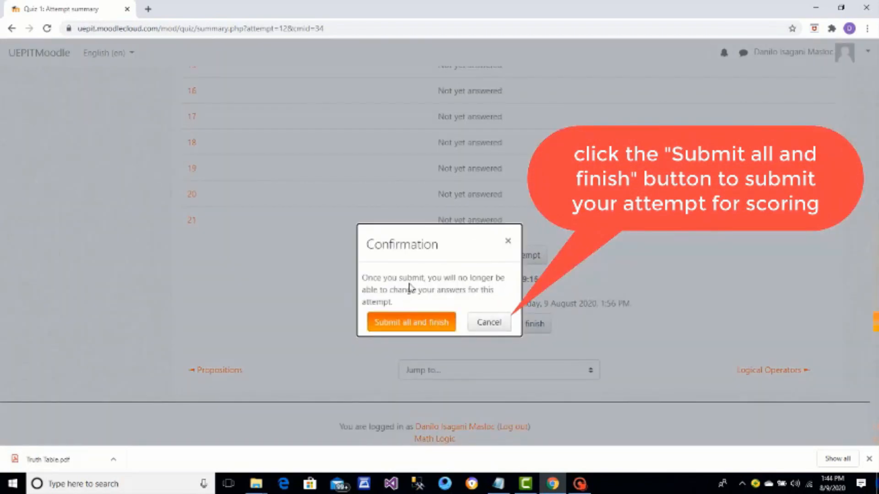
click(409, 321)
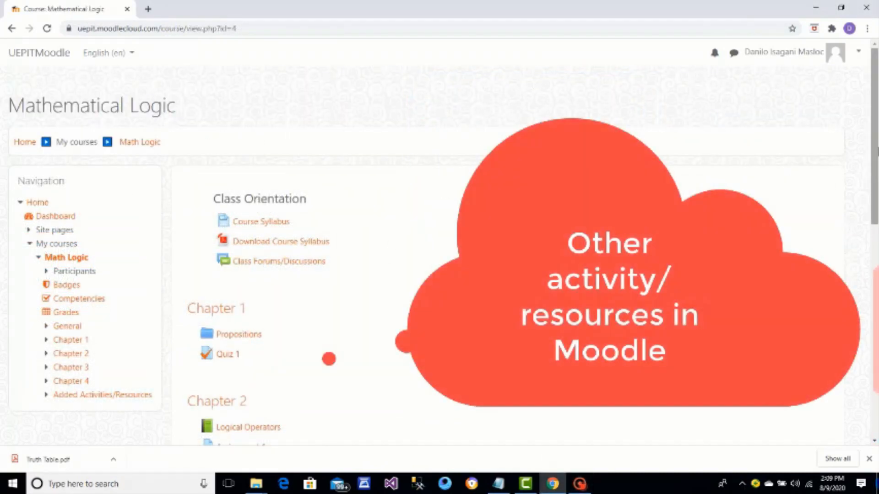
scroll(329, 358, down, 1)
scroll(329, 359, down, 1)
scroll(328, 358, down, 1)
scroll(329, 359, down, 1)
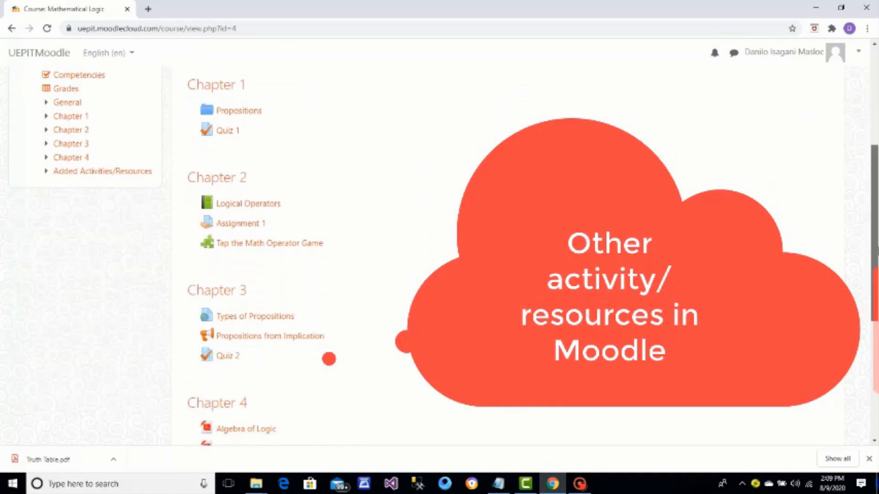
scroll(329, 358, down, 1)
scroll(329, 359, down, 1)
scroll(330, 358, down, 1)
scroll(330, 359, down, 1)
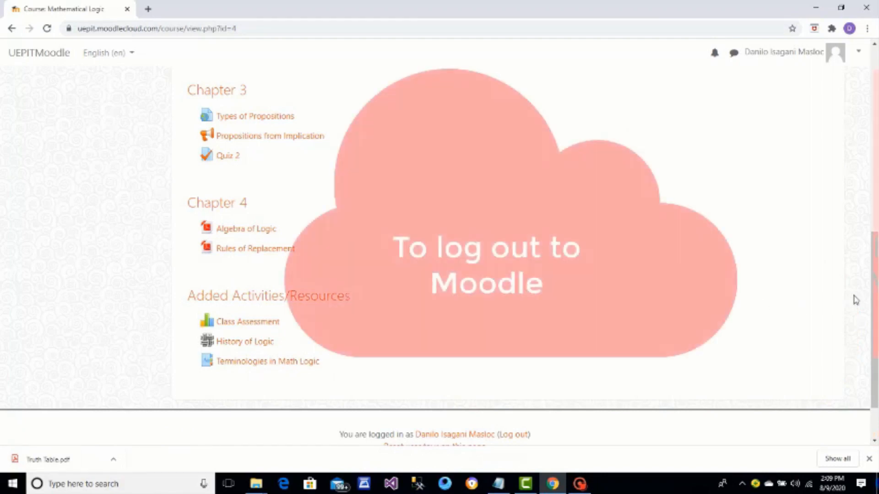
drag(874, 299, 875, 114)
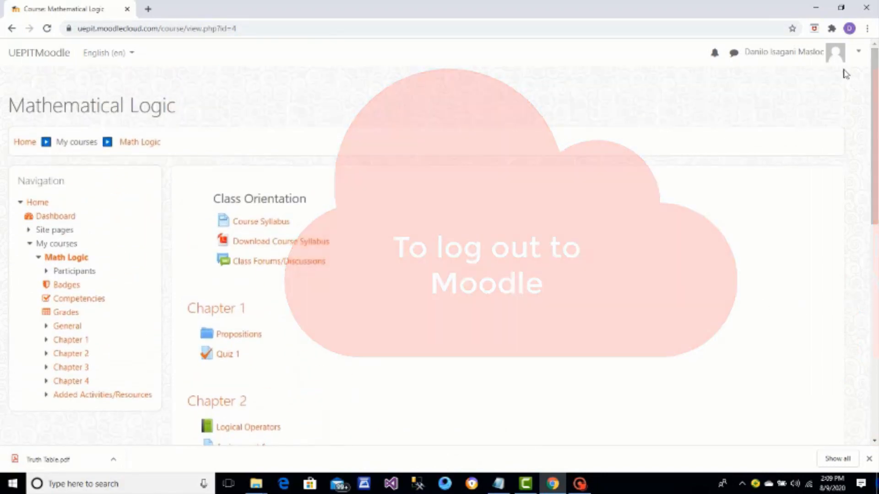
Step: Log out via the user menu, returning to the UEP IT Moodle login page
click(859, 54)
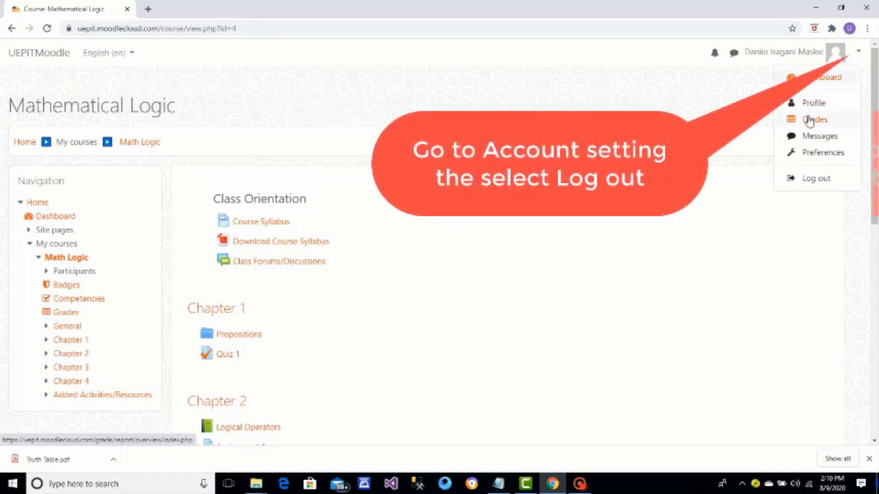
click(801, 180)
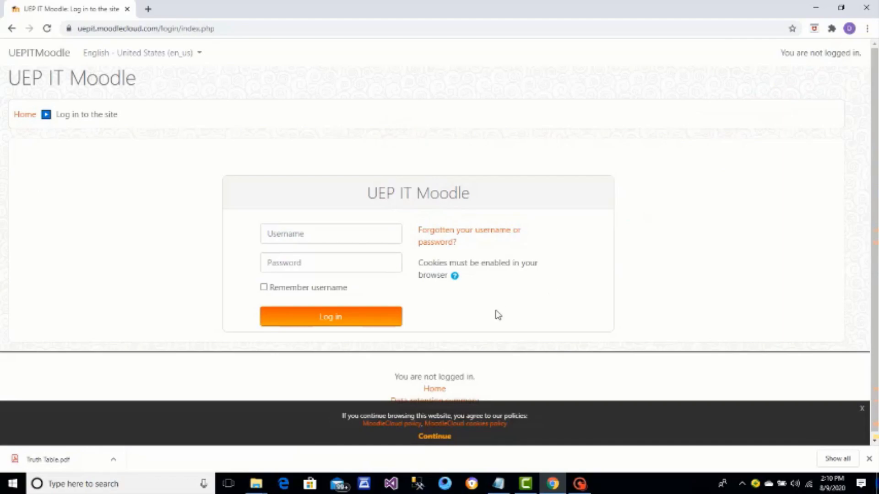